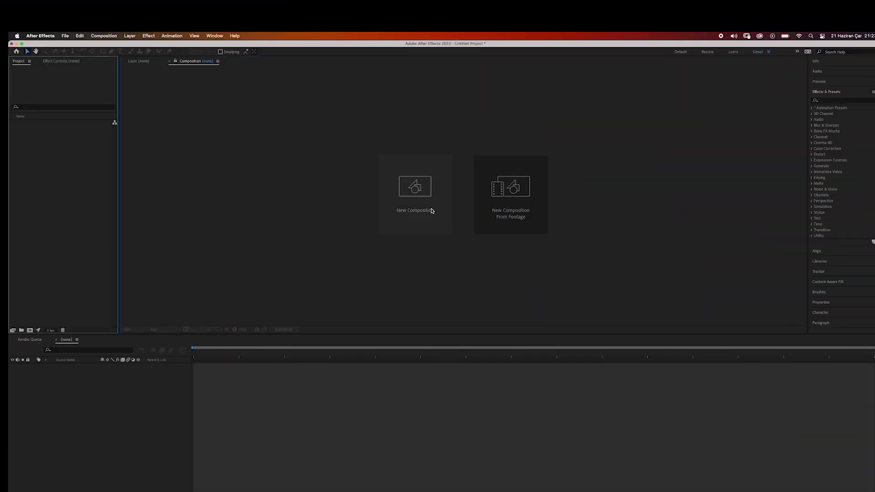
# Start a new composition, Comp 1, with the 1920x1080, 30 fps preset
pyautogui.click(431, 211)
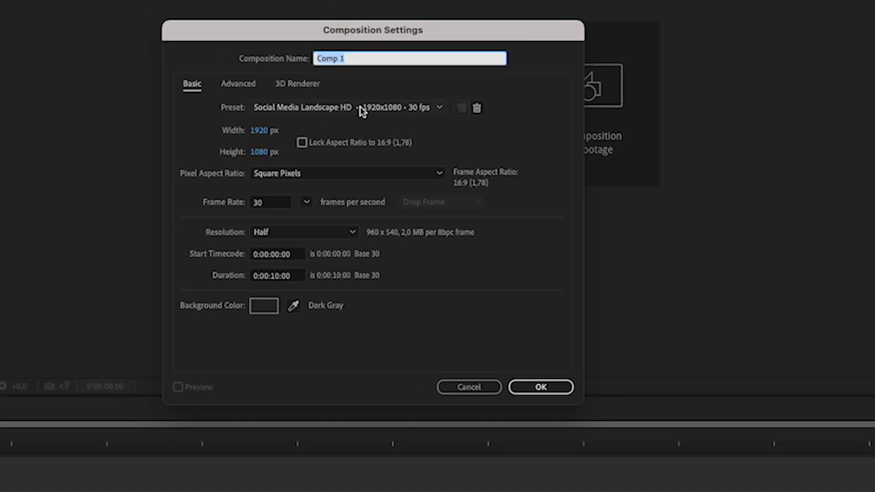
# Set the composition resolution to Full and create Comp 1
pyautogui.click(301, 235)
pyautogui.click(279, 245)
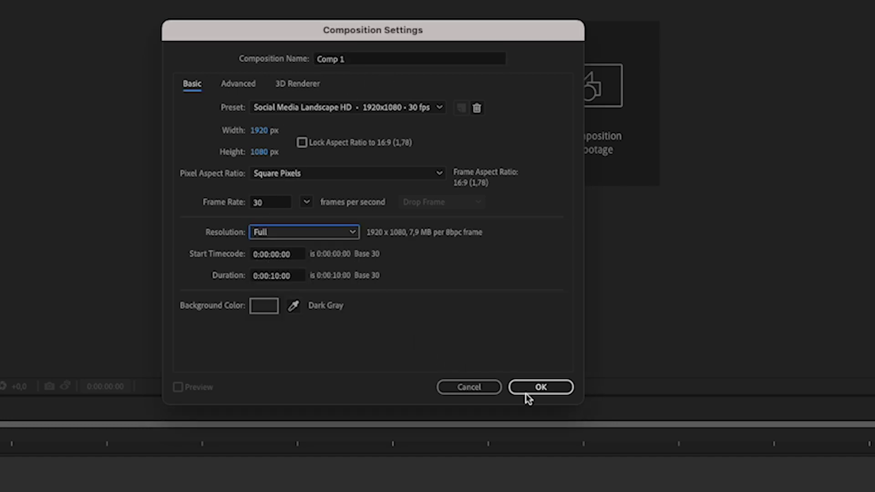
pyautogui.click(524, 391)
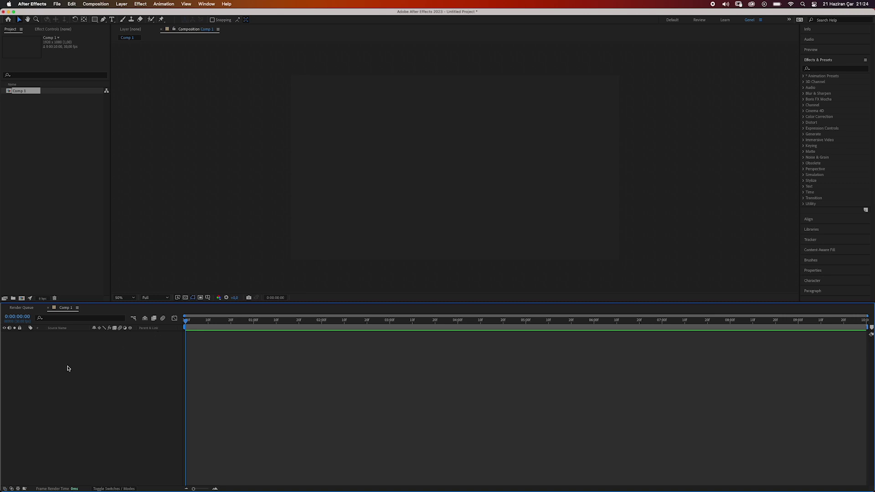
# Add a comp-sized 1920x1080 Dark Gray Solid 1 layer
pyautogui.rightClick(91, 363)
pyautogui.moveTo(342, 244)
pyautogui.click(384, 277)
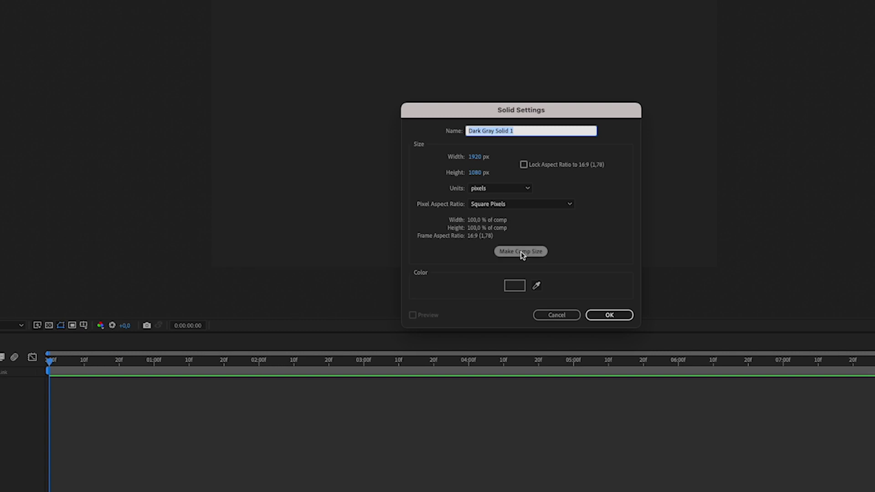
pyautogui.click(607, 315)
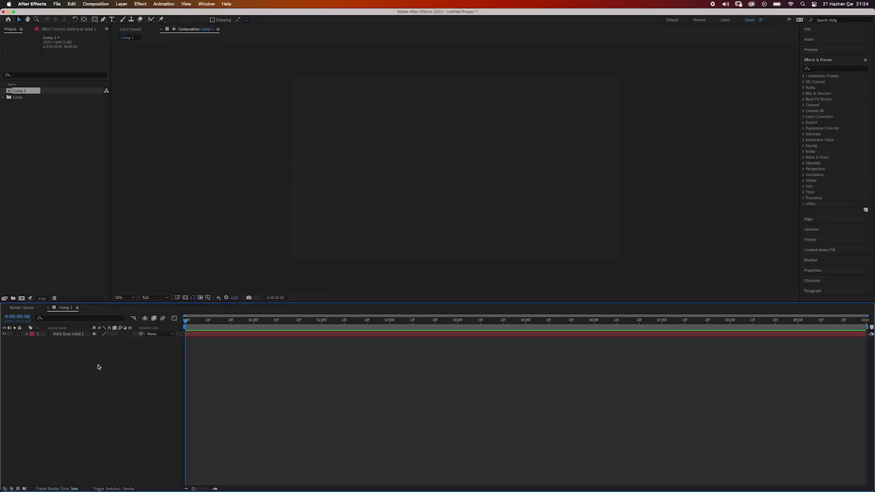
pyautogui.rightClick(97, 354)
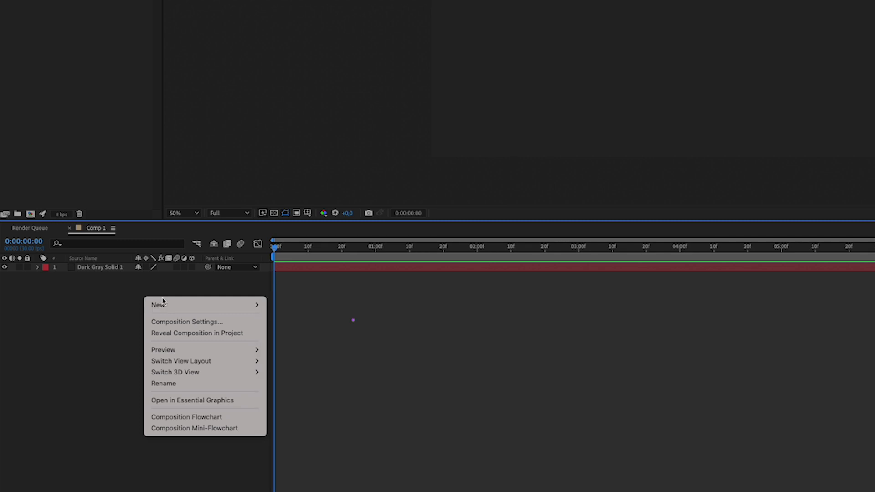
# Add a new text layer reading 'Motion'
pyautogui.moveTo(163, 301)
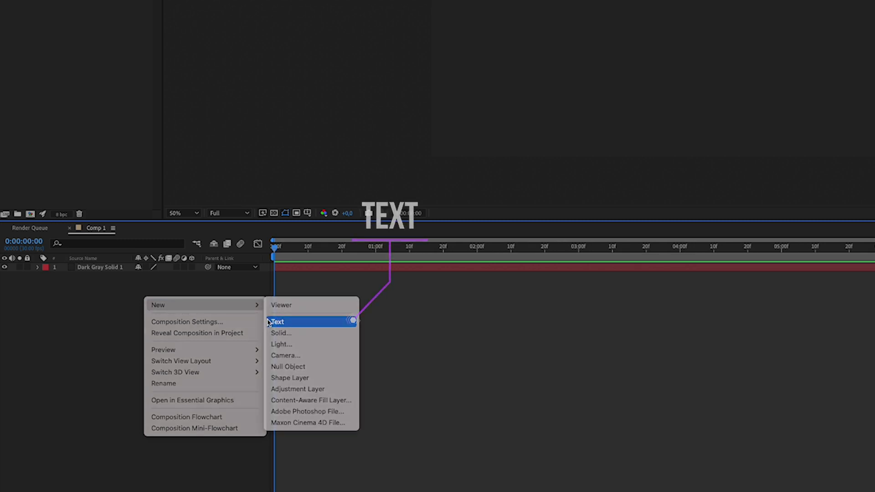
pyautogui.click(277, 322)
pyautogui.write('Mo')
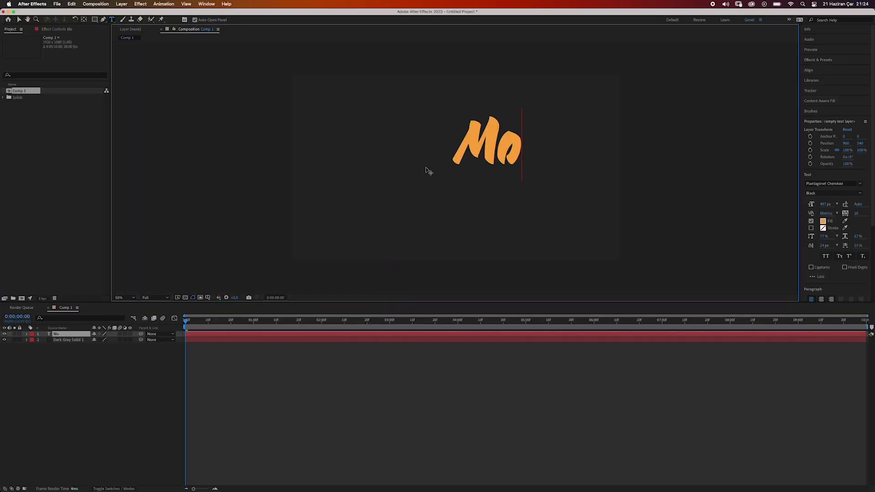
pyautogui.write('tion')
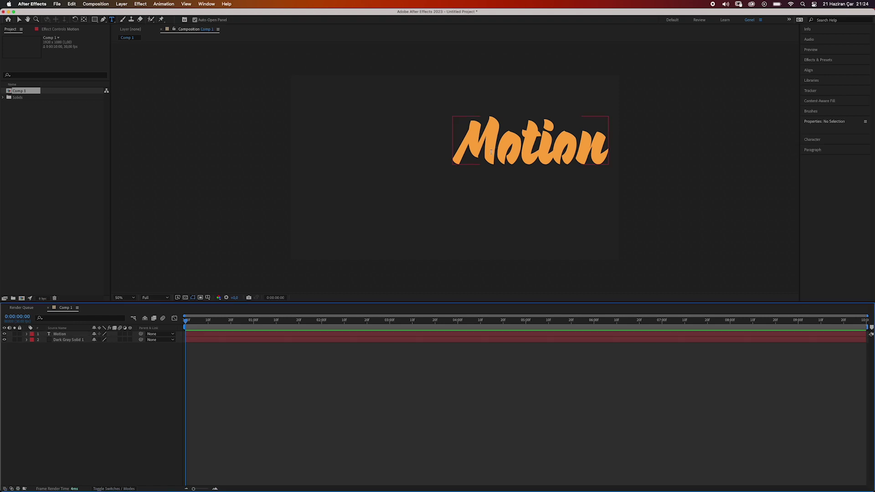
pyautogui.press('Escape')
# Position the Motion text near the centre and reduce its font to 232 px
pyautogui.moveTo(481, 147); pyautogui.dragTo(413, 146)
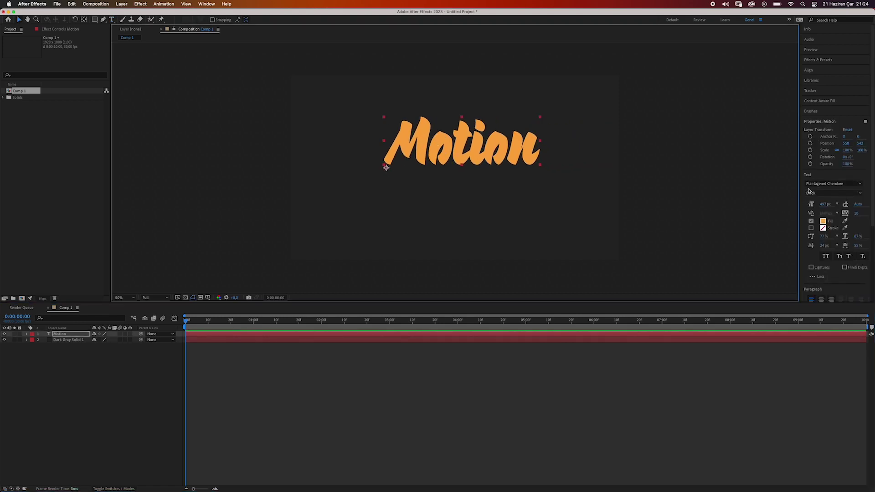
pyautogui.moveTo(823, 207); pyautogui.dragTo(773, 219)
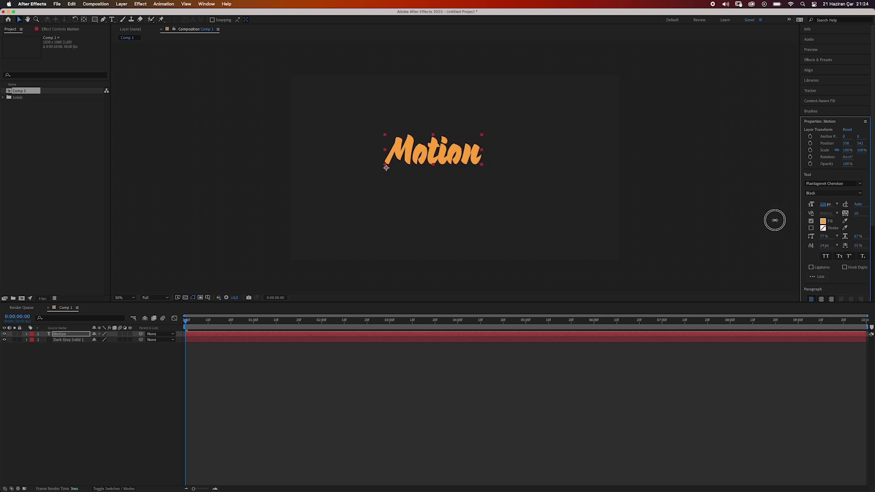
pyautogui.moveTo(445, 151); pyautogui.dragTo(454, 153)
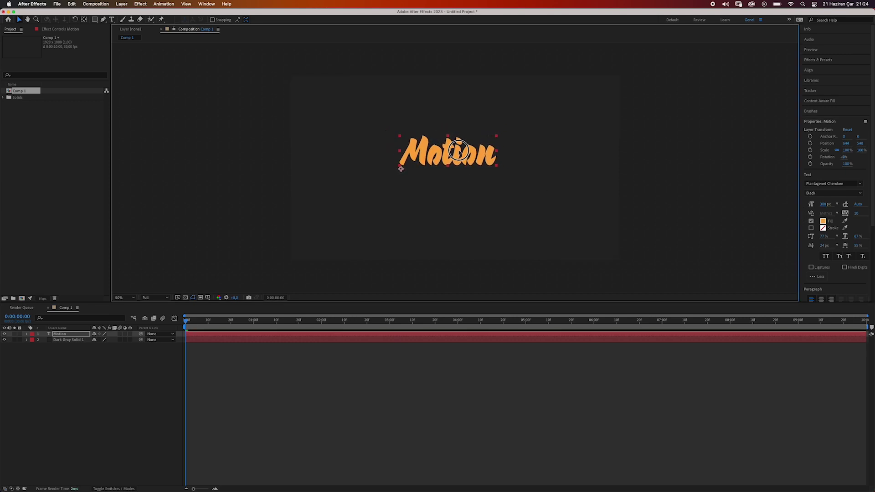
pyautogui.press('super+alt+shift+t')
# Type 'GRAFİK', place and enlarge it below Motion, and shrink Motion slightly
pyautogui.write('GRAFİK')
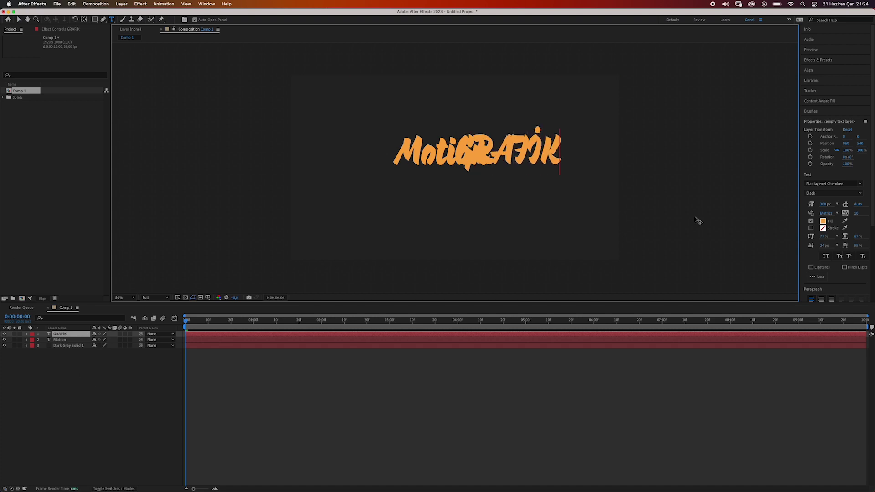
pyautogui.press('Escape')
pyautogui.press('v')
pyautogui.moveTo(524, 146); pyautogui.dragTo(456, 187)
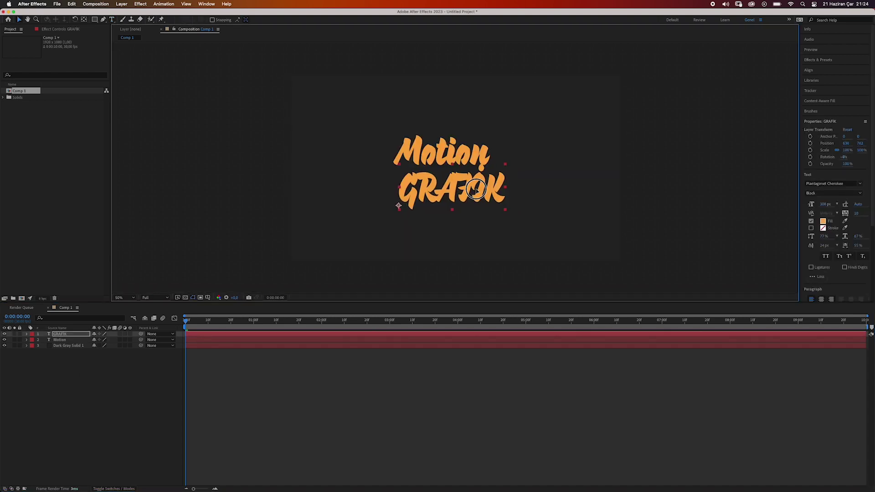
pyautogui.moveTo(498, 168); pyautogui.dragTo(514, 170)
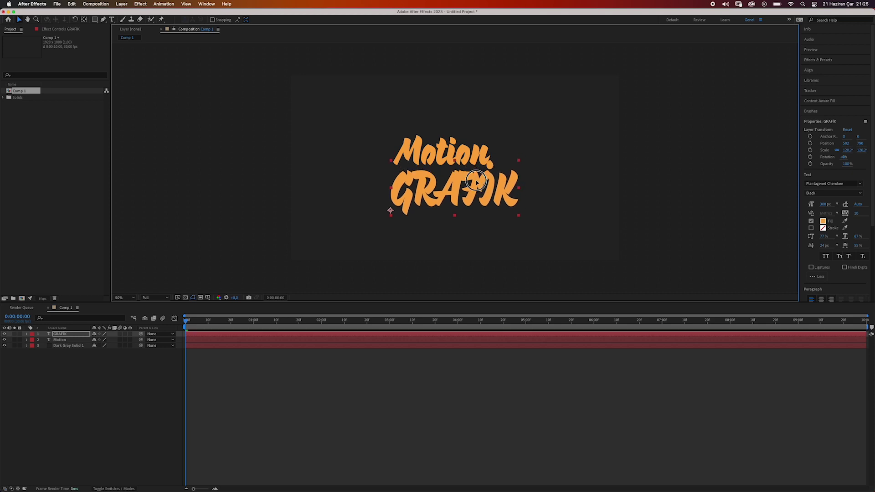
pyautogui.click(485, 143)
pyautogui.moveTo(490, 136); pyautogui.dragTo(475, 140)
# Set the GRAFİK text fill colour to white FFFFFF
pyautogui.click(419, 209)
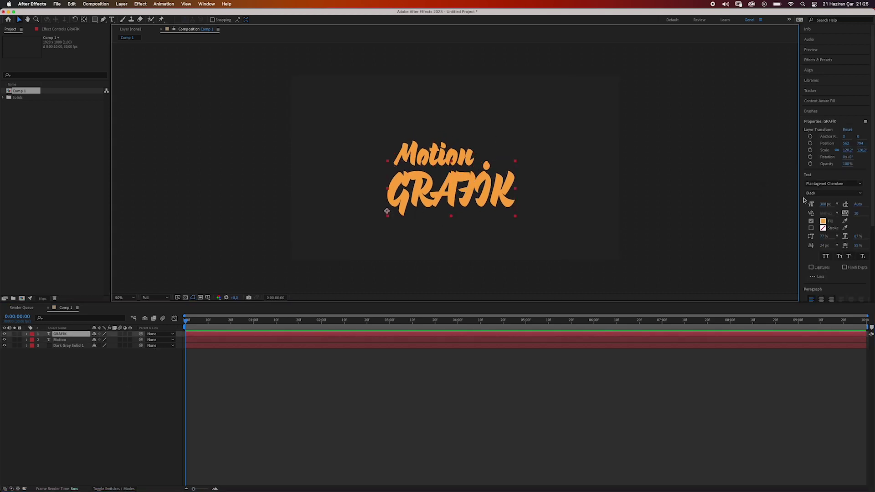
pyautogui.click(824, 223)
pyautogui.moveTo(577, 165); pyautogui.dragTo(562, 150)
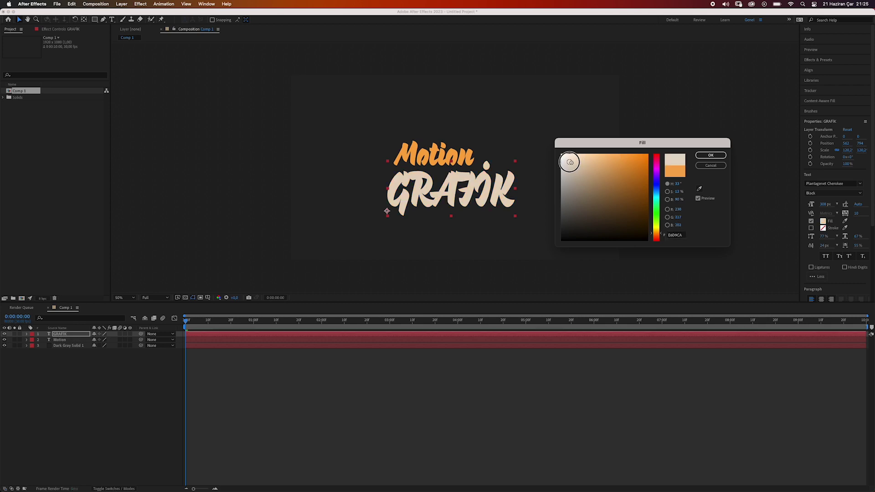
pyautogui.click(712, 157)
pyautogui.click(425, 222)
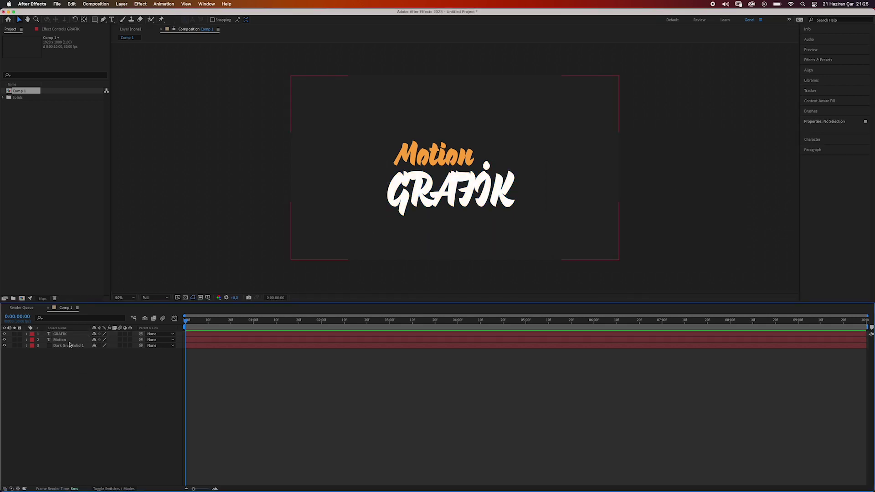
pyautogui.rightClick(79, 367)
pyautogui.moveTo(87, 371)
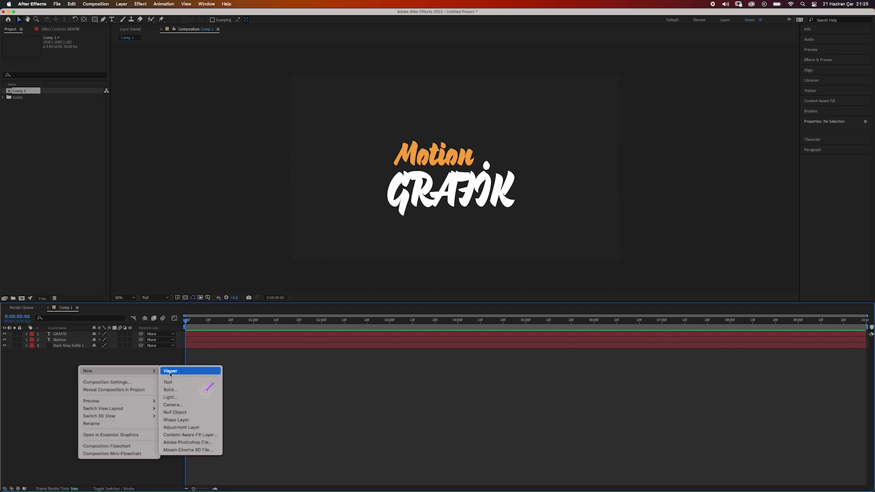
# Add Dark Gray Solid 2 beneath the Motion layer and solo Motion
pyautogui.click(169, 390)
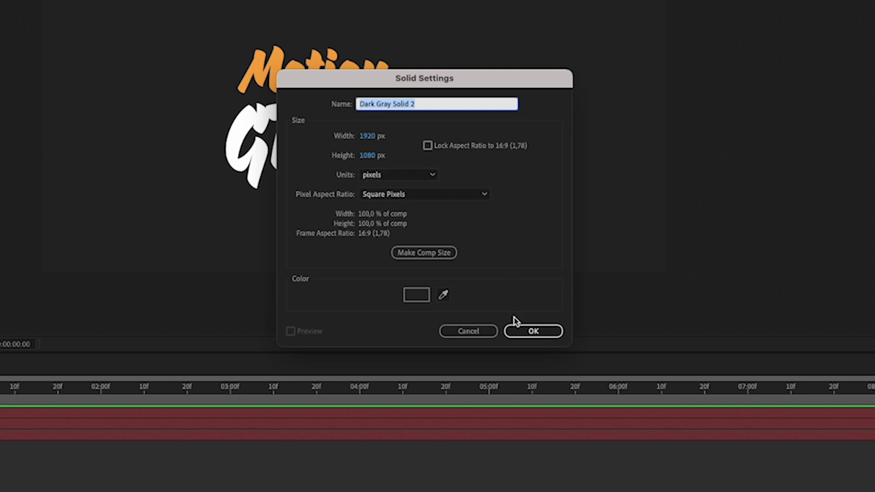
pyautogui.click(523, 330)
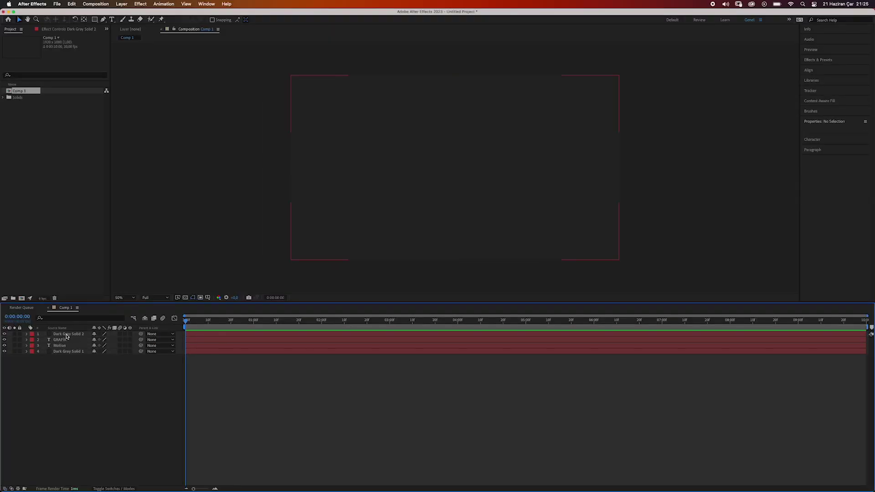
pyautogui.moveTo(67, 336); pyautogui.dragTo(68, 347)
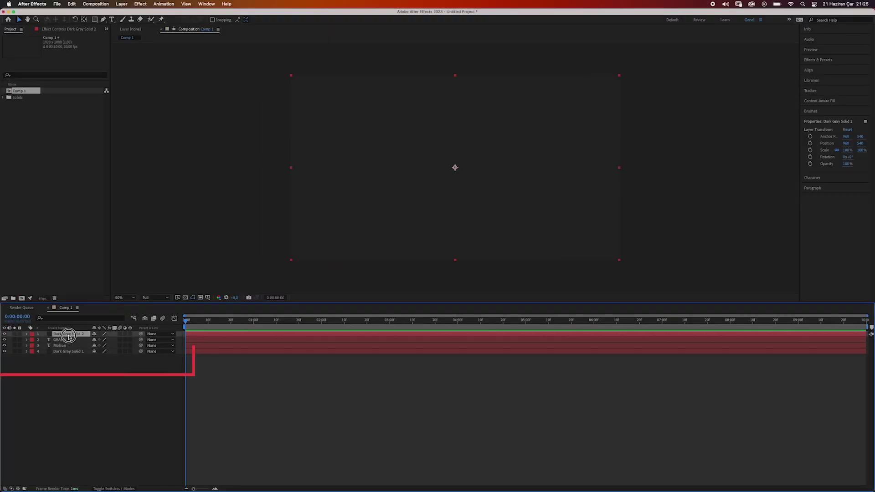
pyautogui.click(129, 381)
pyautogui.click(73, 346)
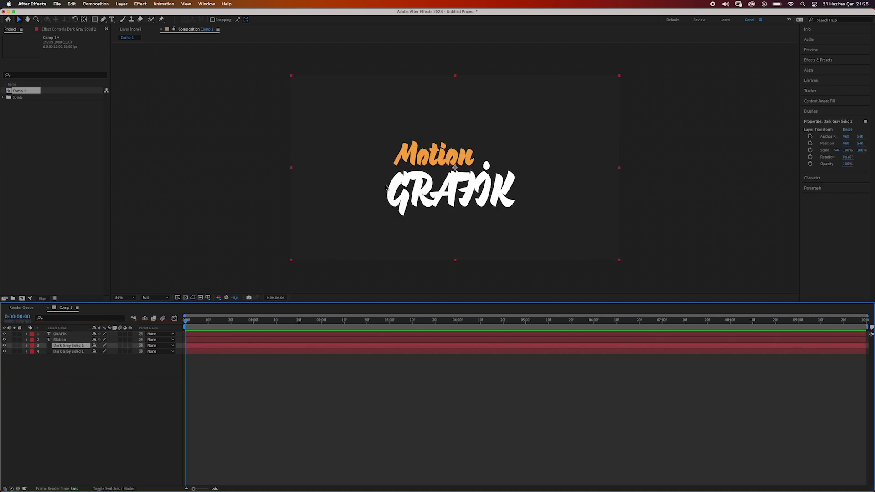
pyautogui.click(15, 340)
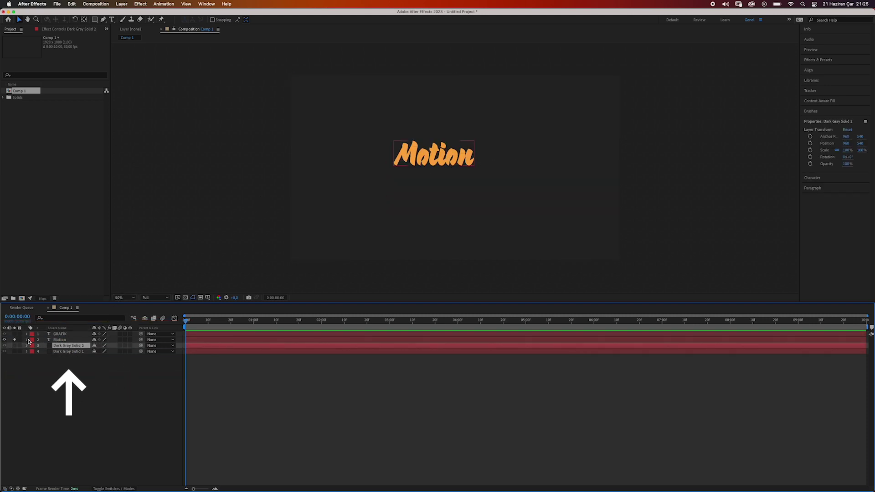
# Zoom in and draw mask points on Dark Gray Solid 2 along the M of Motion
pyautogui.click(101, 22)
pyautogui.press(',')
pyautogui.press(',')
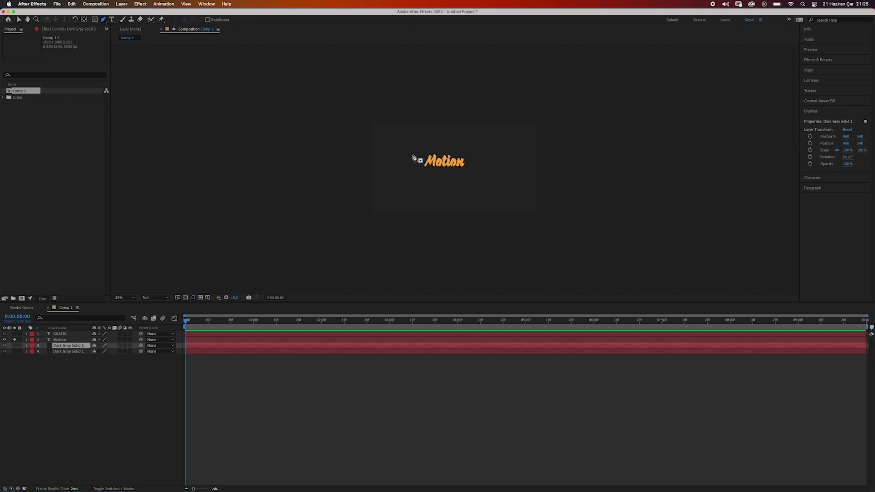
pyautogui.scroll(4, 414, 159)
pyautogui.scroll(2, 391, 164)
pyautogui.click(311, 208)
pyautogui.click(349, 136)
pyautogui.click(353, 187)
pyautogui.moveTo(377, 140); pyautogui.dragTo(383, 131)
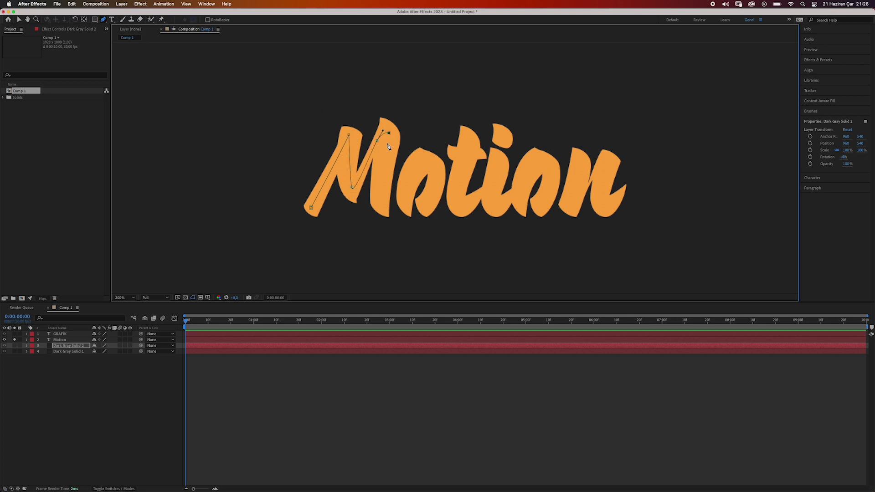
# Continue the mask path through the o, t and n, then select its points
pyautogui.click(434, 184)
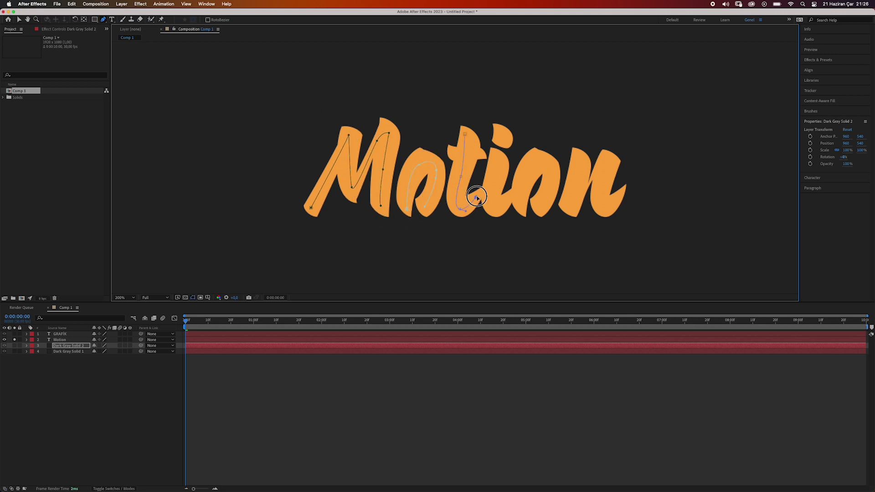
pyautogui.click(496, 156)
pyautogui.moveTo(491, 202); pyautogui.dragTo(497, 210)
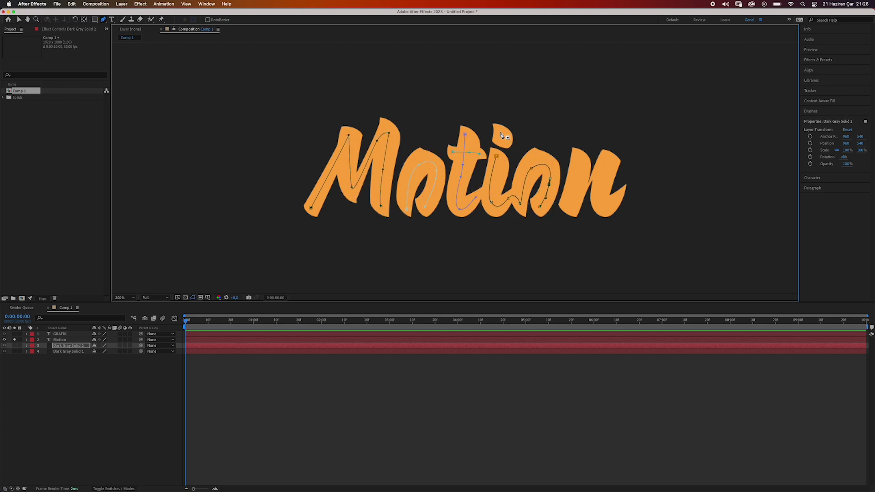
pyautogui.click(609, 161)
pyautogui.click(618, 200)
pyautogui.press('v')
pyautogui.click(388, 133)
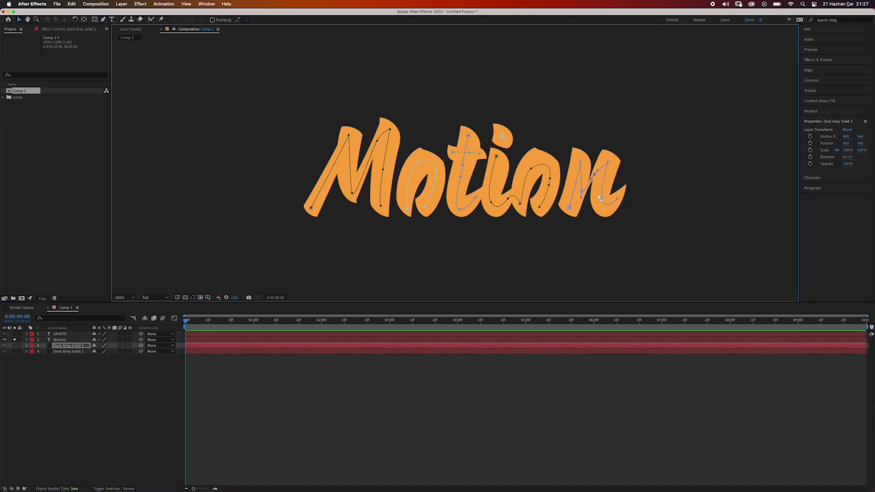
# Search Effects & Presets for 'Strok' and apply Stroke to Dark Gray Solid 2
pyautogui.click(814, 61)
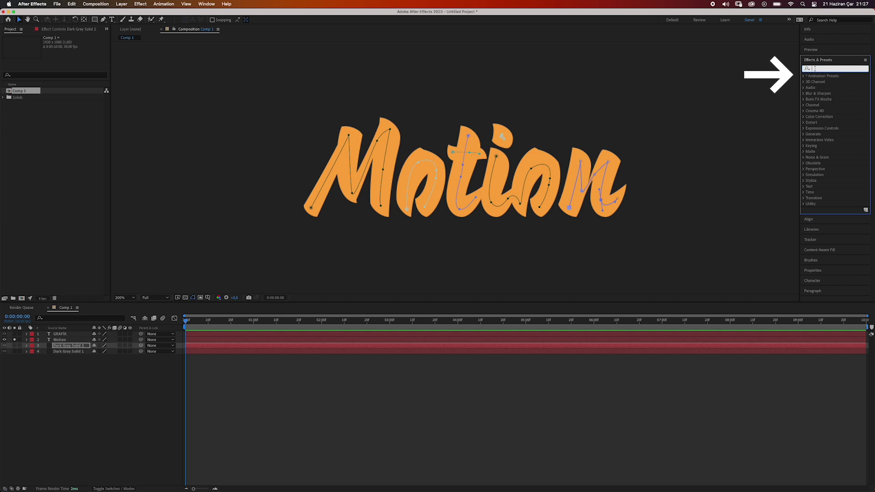
pyautogui.write('Str')
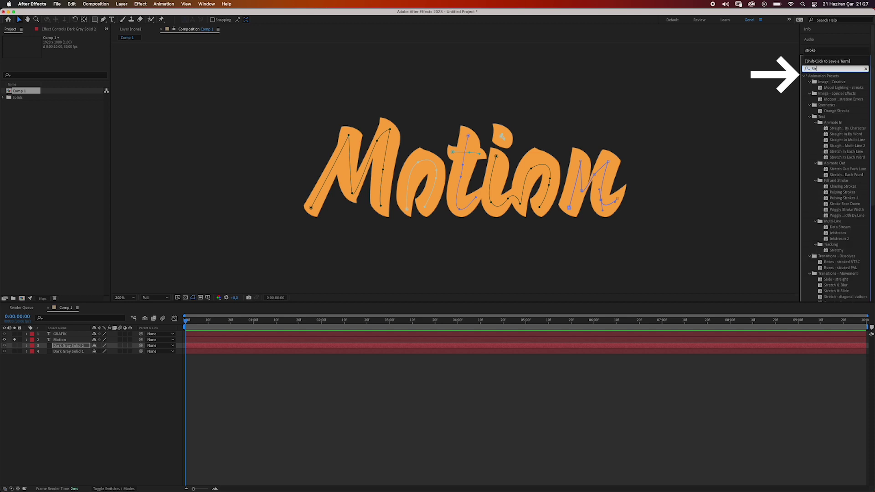
pyautogui.write('ok')
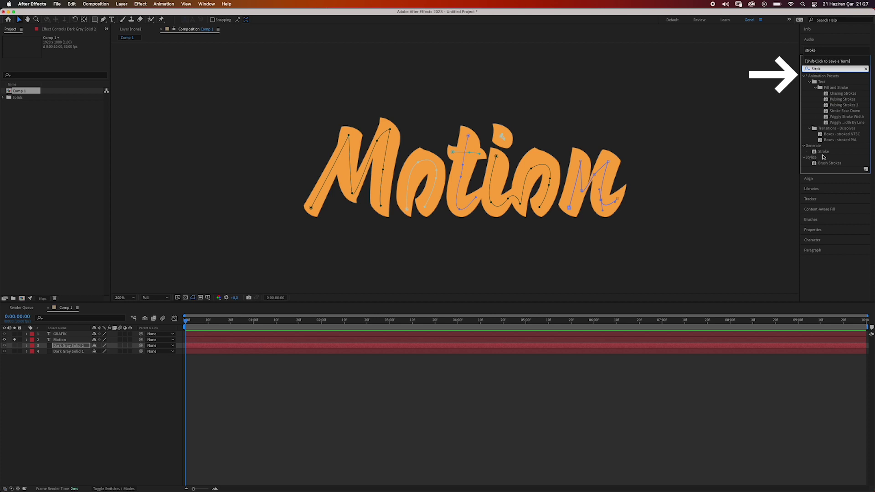
pyautogui.moveTo(824, 151); pyautogui.dragTo(152, 302)
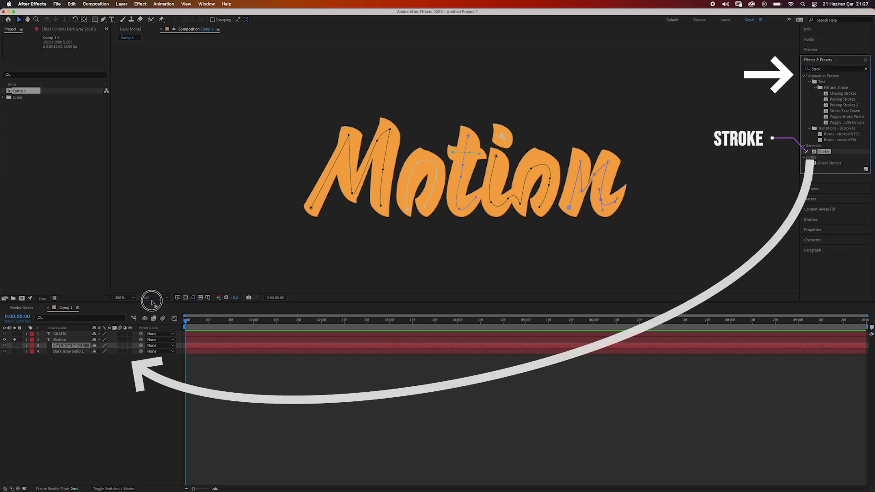
pyautogui.moveTo(152, 303); pyautogui.dragTo(78, 348)
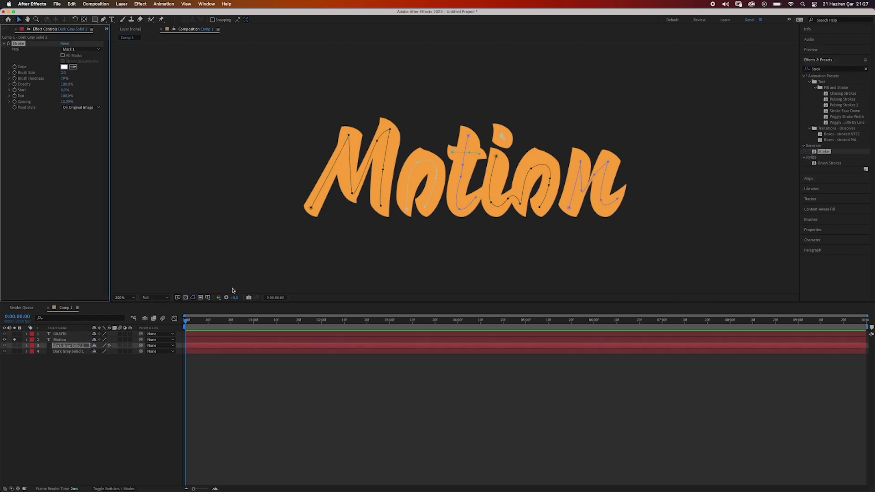
# Solo Dark Gray Solid 2, raise Stroke brush size to about 24, and enable All Masks
pyautogui.click(72, 168)
pyautogui.moveTo(64, 76); pyautogui.dragTo(65, 74)
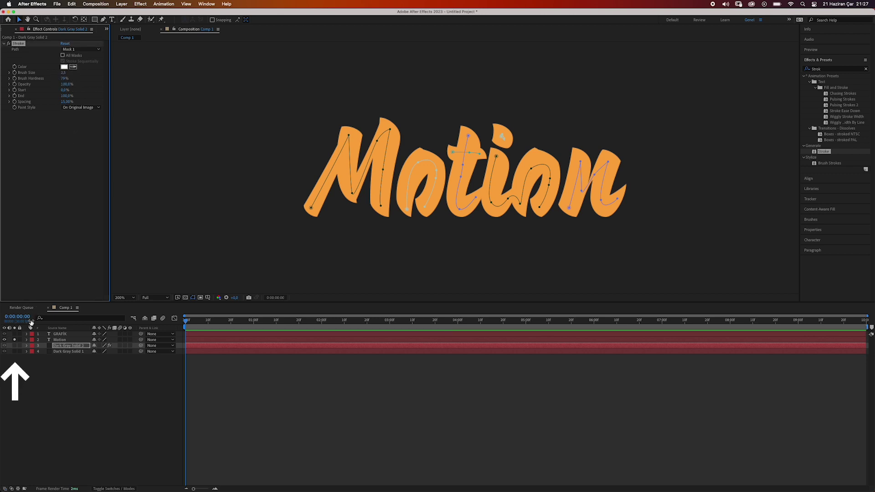
pyautogui.click(14, 345)
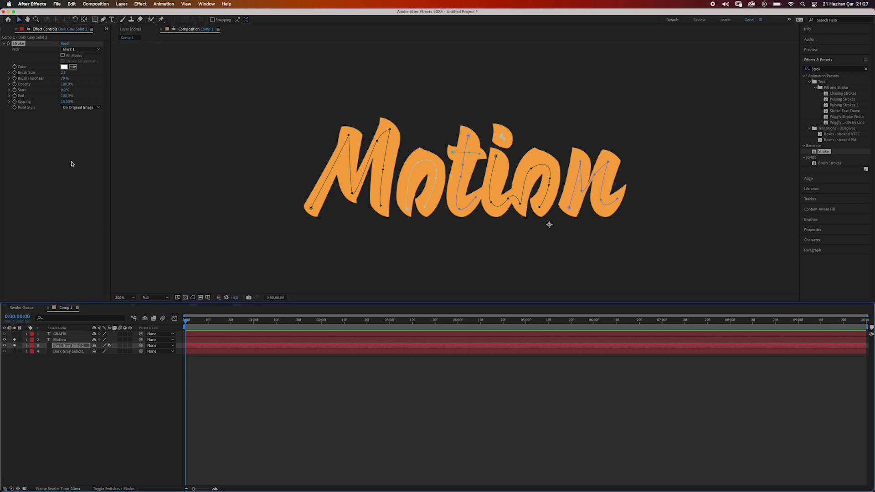
pyautogui.moveTo(64, 74); pyautogui.dragTo(149, 83)
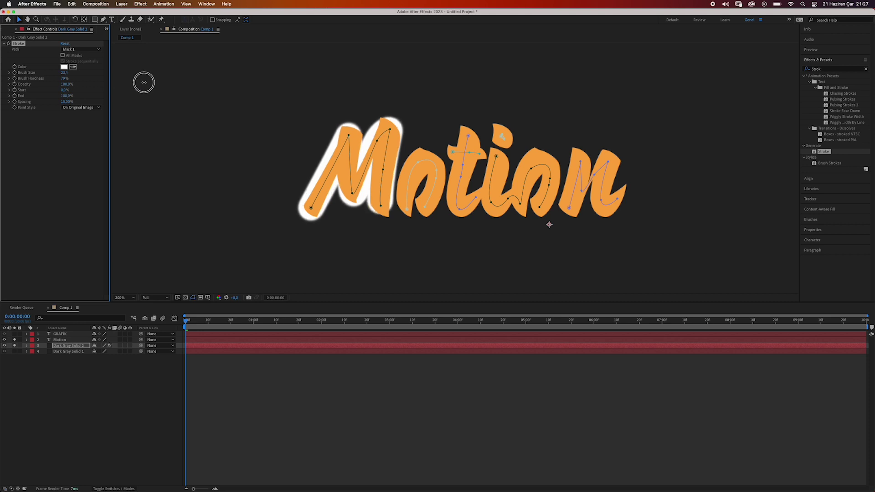
pyautogui.moveTo(149, 83); pyautogui.dragTo(147, 83)
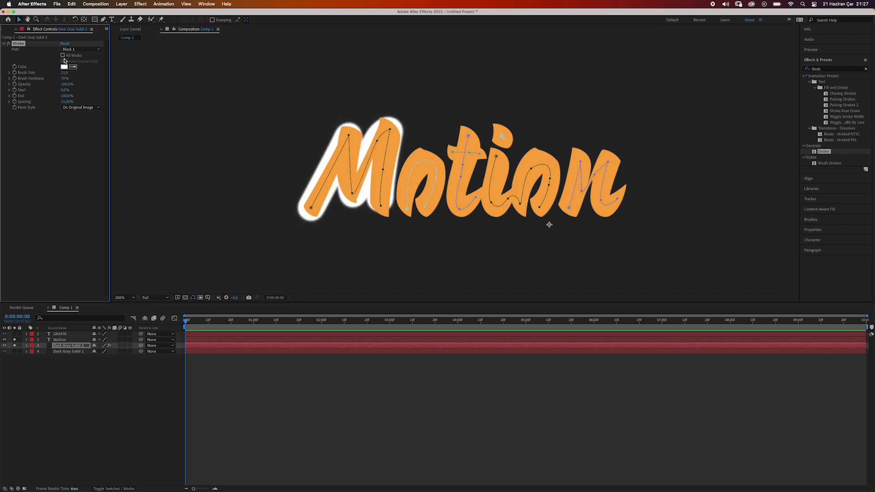
pyautogui.click(63, 55)
# Reshape the M mask's bottom vertex and show the track matte columns
pyautogui.click(382, 202)
pyautogui.moveTo(382, 206); pyautogui.dragTo(383, 214)
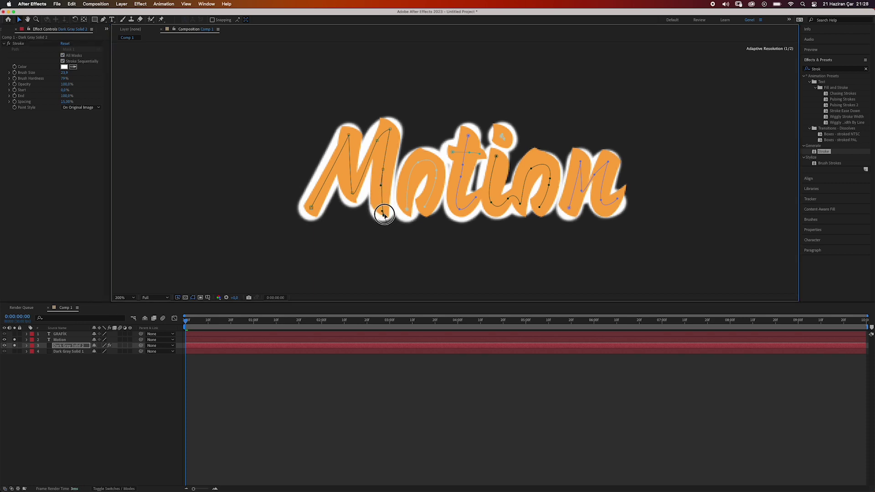
pyautogui.moveTo(532, 162); pyautogui.dragTo(623, 195)
pyautogui.click(71, 381)
pyautogui.click(70, 347)
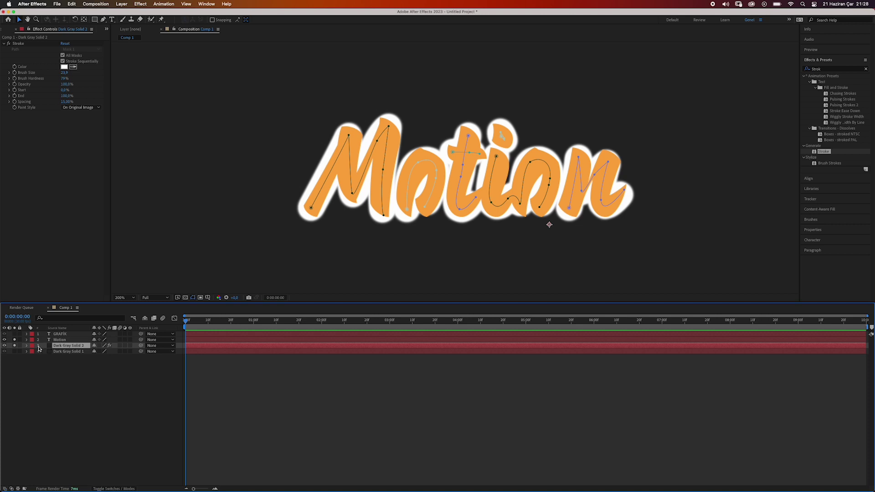
pyautogui.click(12, 489)
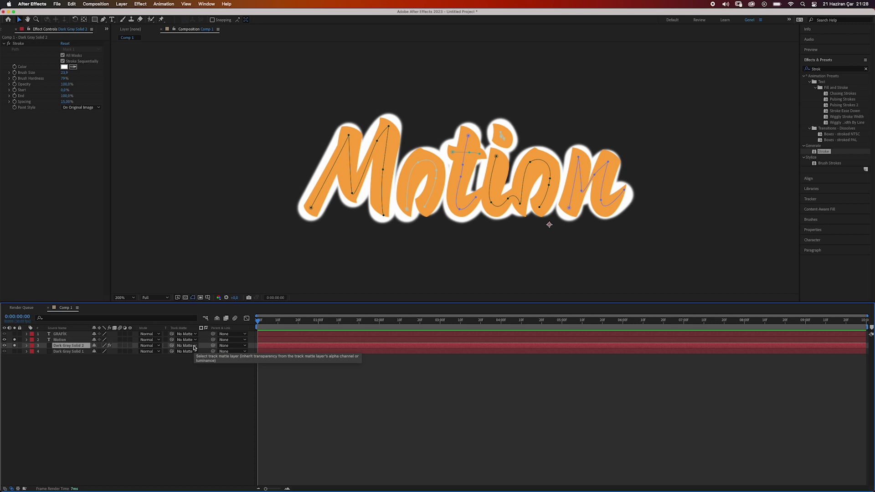
# Set Dark Gray Solid 2's track matte to '2. Motion'
pyautogui.click(194, 346)
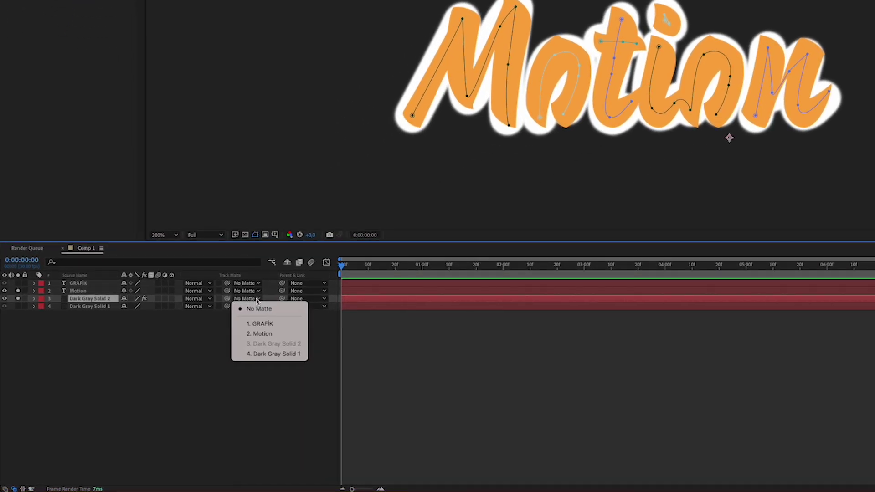
pyautogui.click(271, 334)
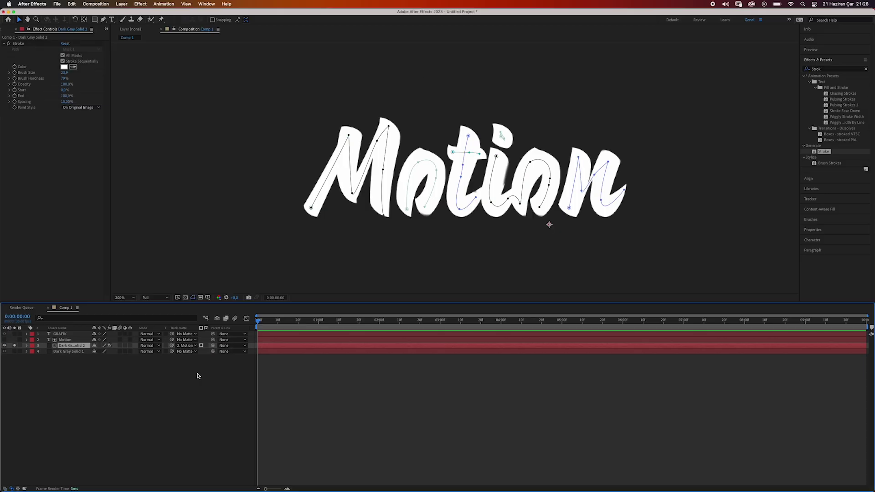
# Pre-compose the stroke layer, moving all attributes into the new composition
pyautogui.rightClick(71, 347)
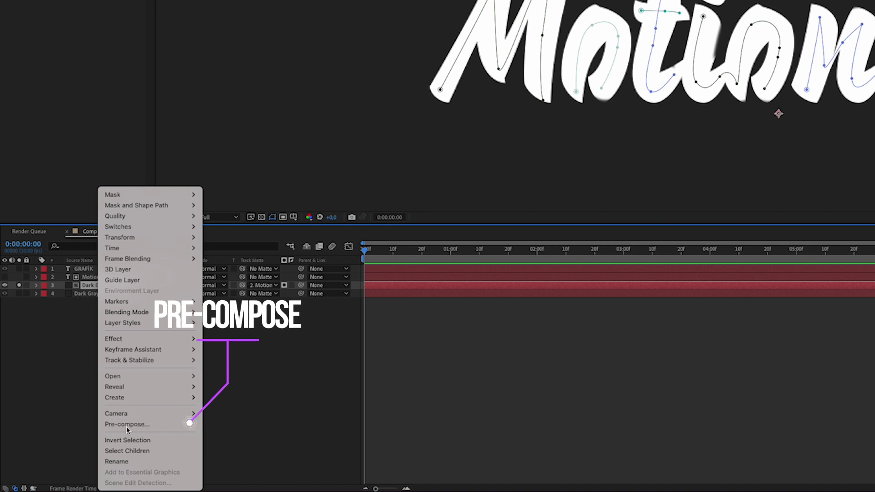
pyautogui.click(128, 424)
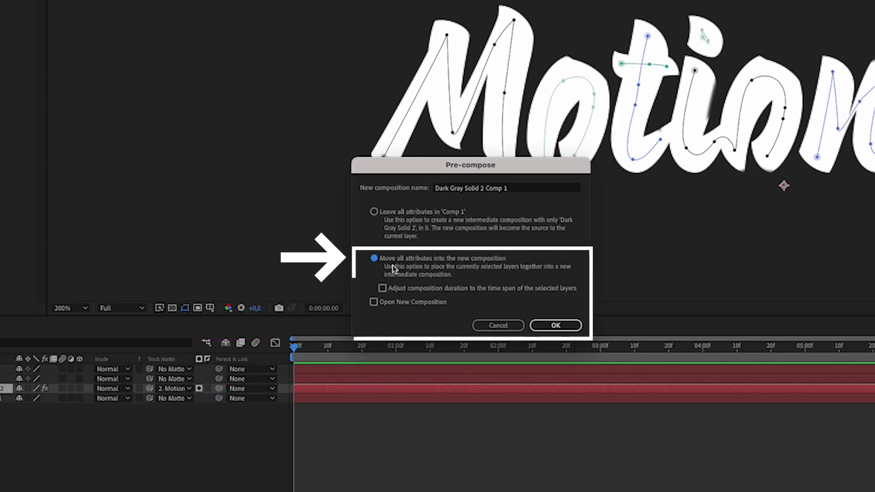
pyautogui.click(546, 326)
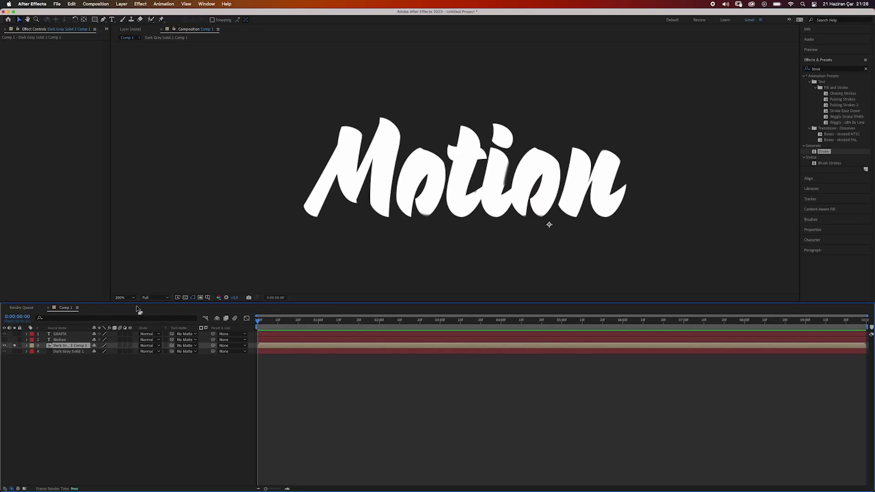
# Inside the precomp, set the solid's Stroke End to 0%
pyautogui.doubleClick(54, 347)
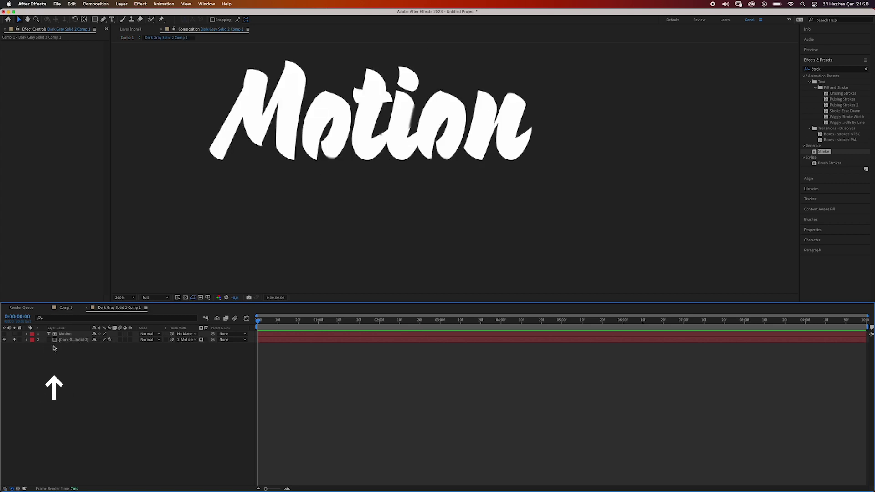
pyautogui.moveTo(297, 156); pyautogui.dragTo(360, 203)
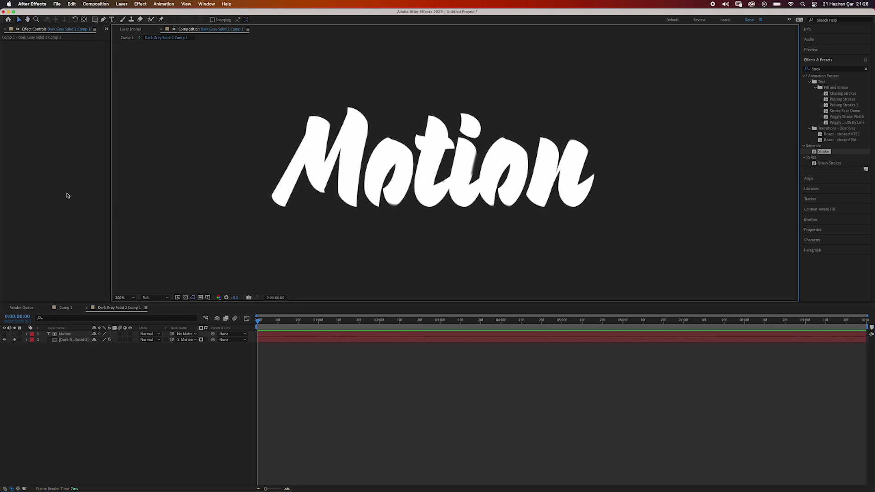
pyautogui.click(71, 339)
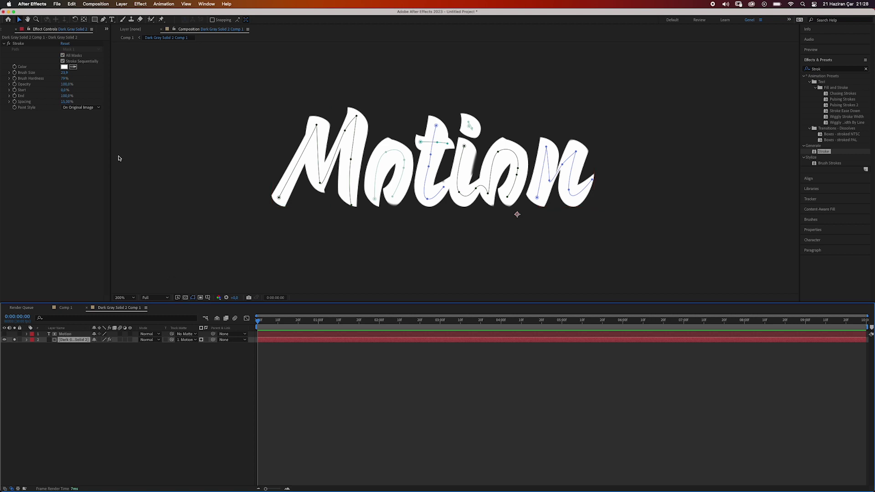
pyautogui.moveTo(67, 96)
pyautogui.mouseDown()
pyautogui.moveTo(99, 103)
pyautogui.moveTo(45, 101)
pyautogui.mouseUp()
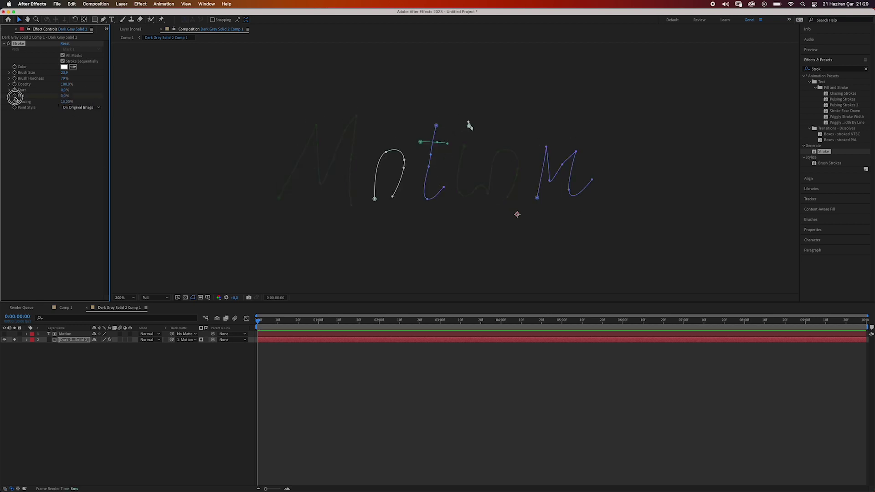
# At 2:00 set the Stroke End to 100%, then preview Motion writing itself on
pyautogui.moveTo(257, 323); pyautogui.dragTo(379, 331)
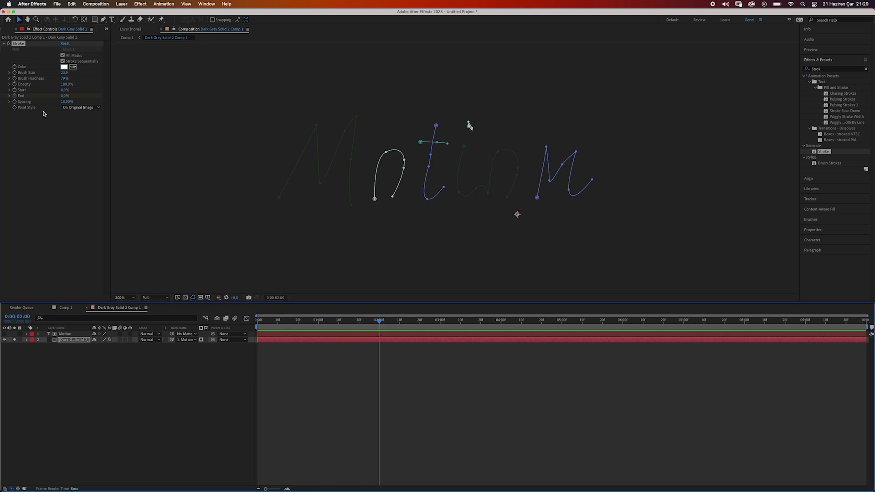
pyautogui.moveTo(63, 97); pyautogui.dragTo(100, 99)
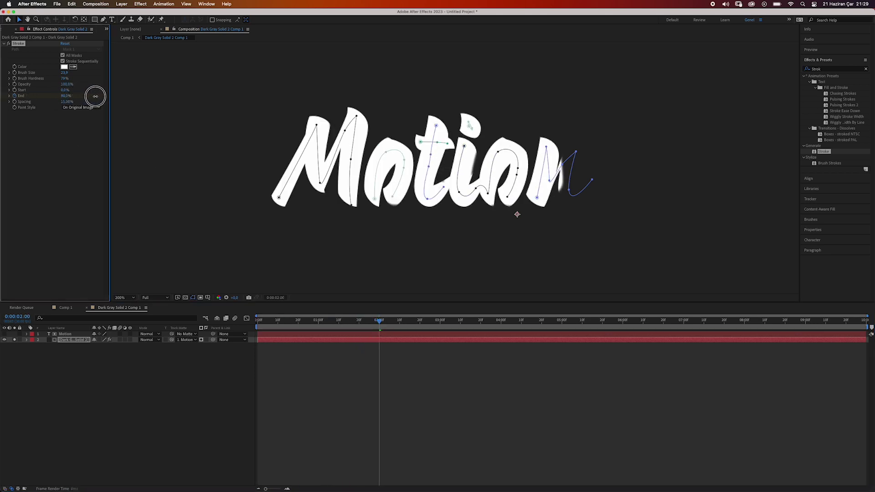
pyautogui.moveTo(380, 320); pyautogui.dragTo(258, 321)
pyautogui.press('space')
pyautogui.press('space')
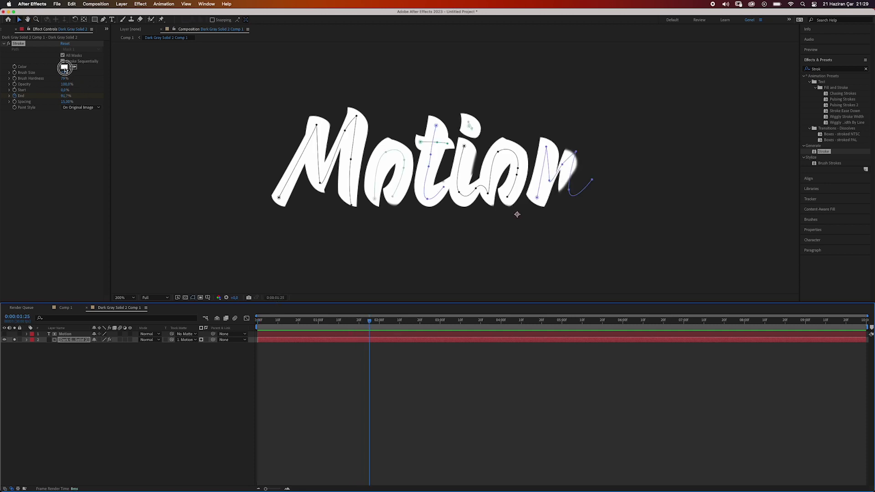
# Change the Motion stroke colour to orange (about E8AF37) and preview from the start
pyautogui.click(64, 67)
pyautogui.moveTo(657, 233); pyautogui.dragTo(657, 230)
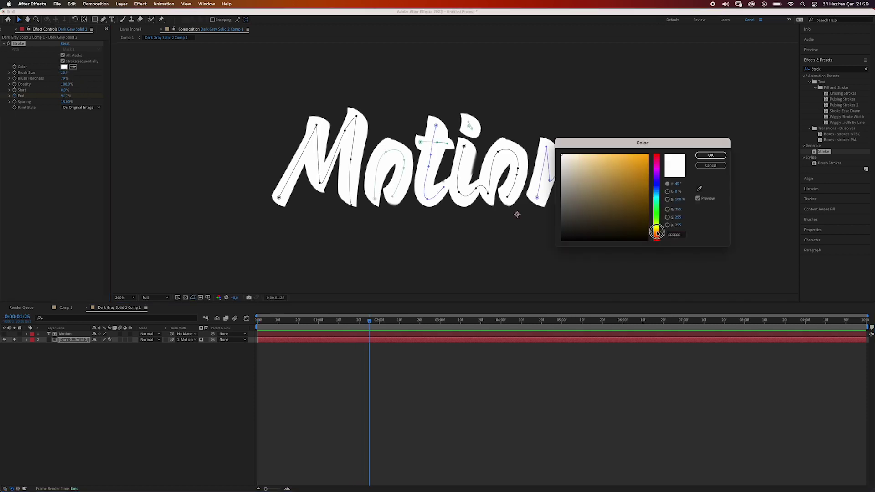
pyautogui.moveTo(635, 192); pyautogui.dragTo(628, 162)
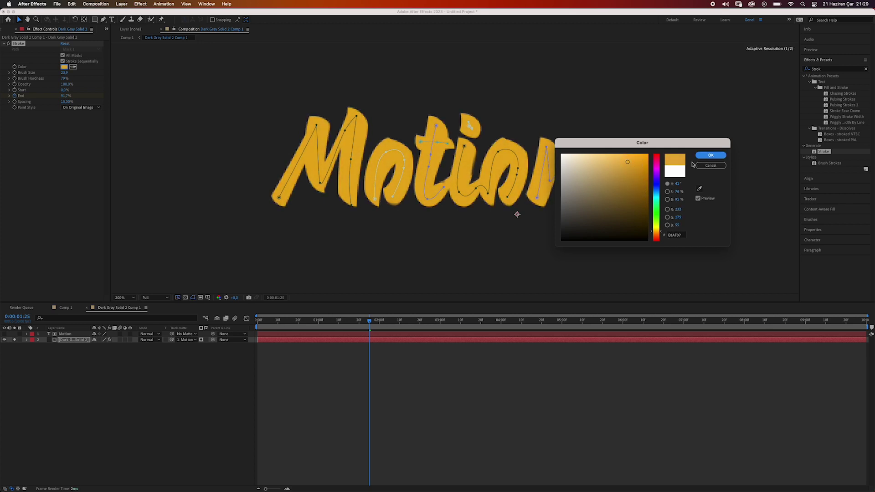
pyautogui.press('Return')
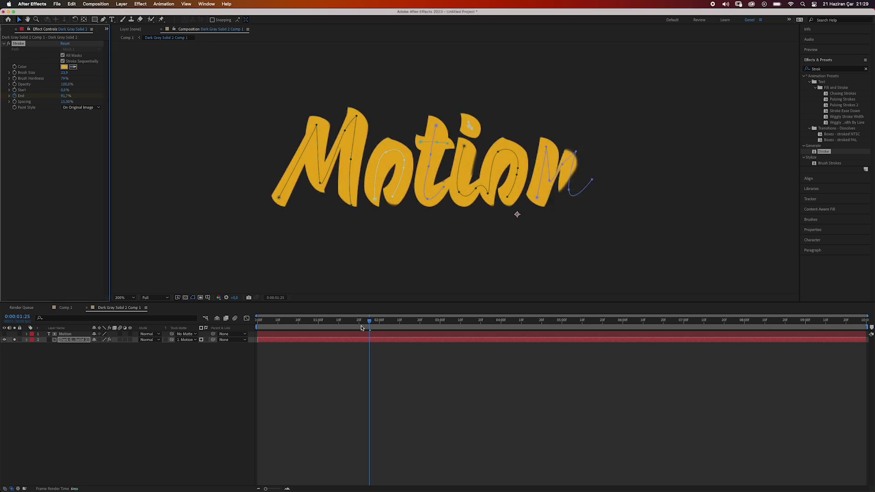
pyautogui.moveTo(361, 324); pyautogui.dragTo(258, 320)
pyautogui.press('space')
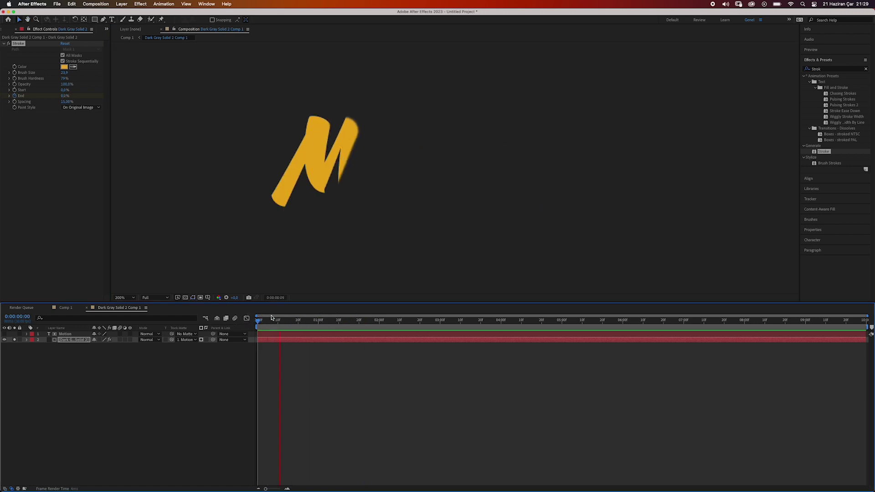
# Switch to Comp 1 at 100% zoom and preview the orange Motion write-on
pyautogui.press('space')
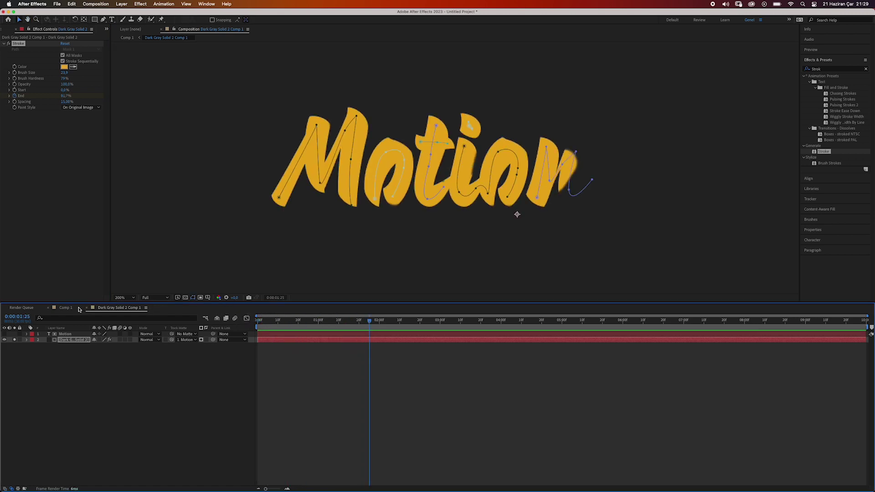
pyautogui.click(79, 310)
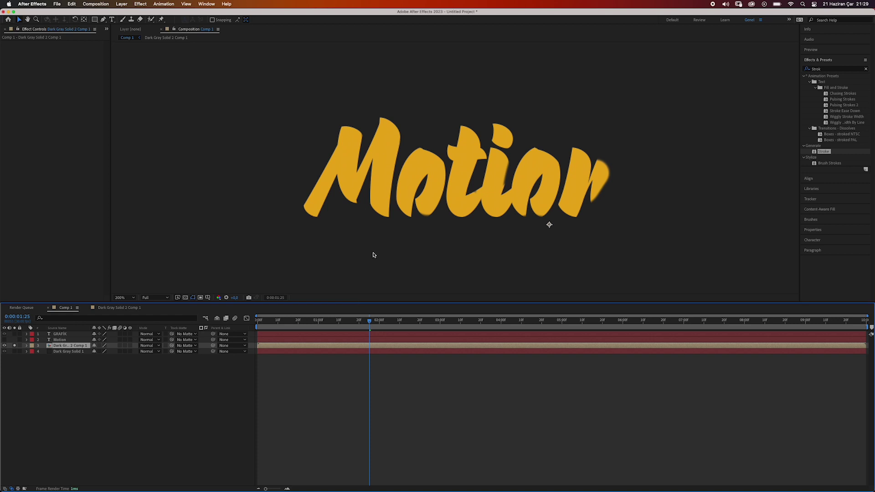
pyautogui.press(',')
pyautogui.moveTo(370, 325); pyautogui.dragTo(258, 322)
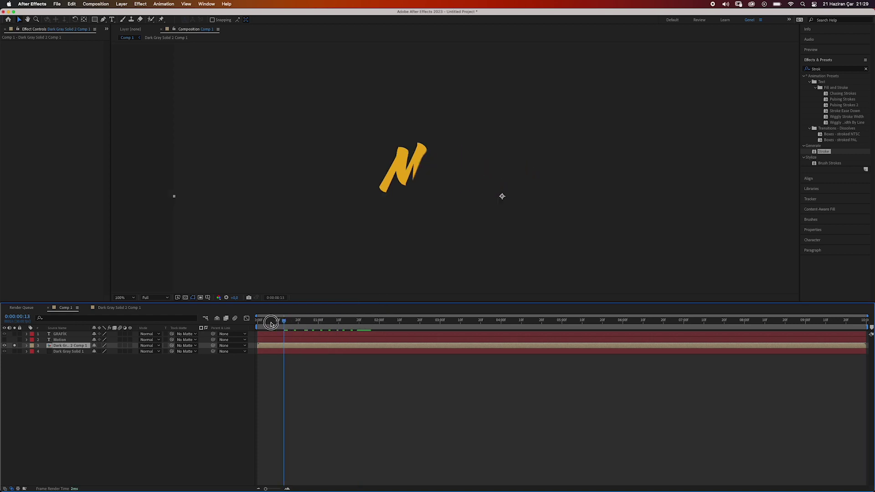
pyautogui.press('space')
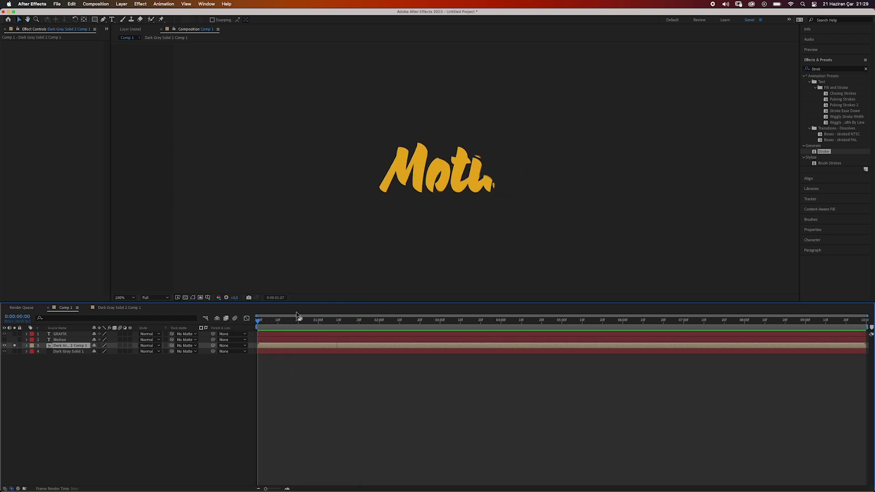
# Stop the preview at about 2:03 and select the GRAFİK text layer
pyautogui.press('space')
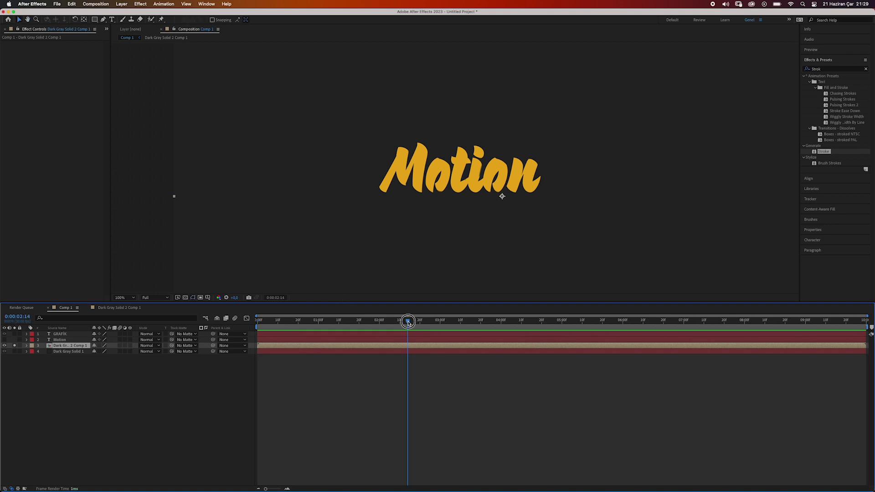
pyautogui.moveTo(408, 322); pyautogui.dragTo(386, 321)
pyautogui.click(67, 335)
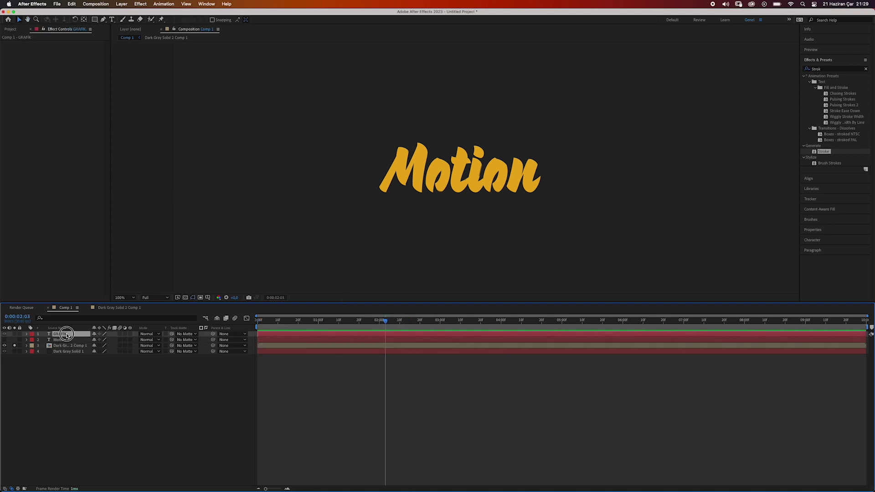
# Make the GRAFİK layer visible and recenter the view on the text
pyautogui.click(5, 334)
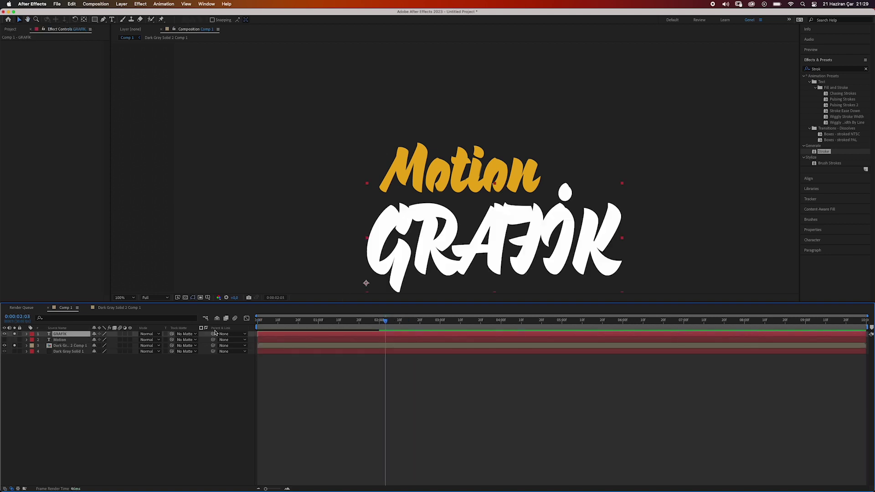
pyautogui.press(',')
pyautogui.moveTo(455, 227); pyautogui.dragTo(420, 202)
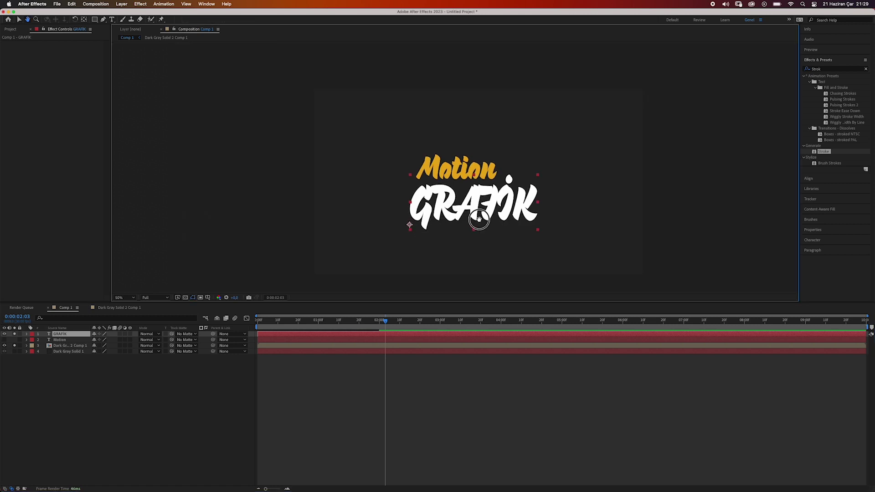
pyautogui.moveTo(387, 323); pyautogui.dragTo(380, 328)
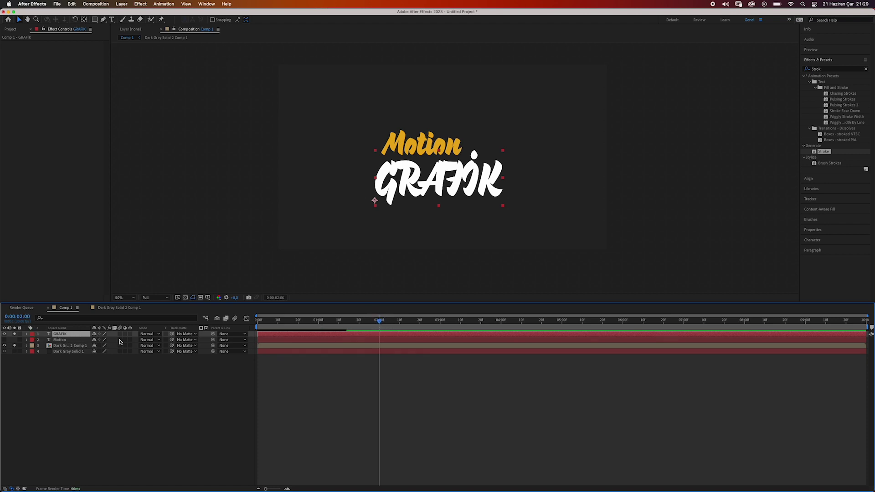
# Keyframe GRAFİK's Position and move it slightly right, just below Motion
pyautogui.press('p')
pyautogui.click(44, 340)
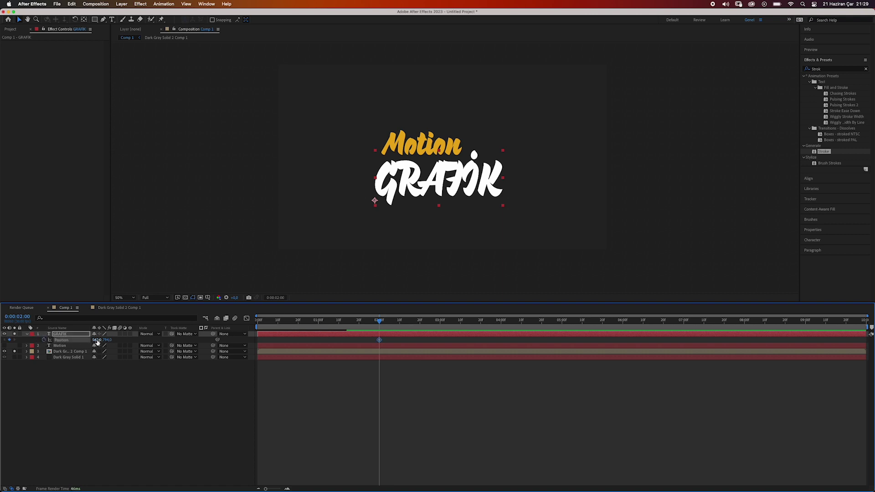
pyautogui.moveTo(108, 341)
pyautogui.mouseDown()
pyautogui.moveTo(81, 342)
pyautogui.moveTo(100, 342)
pyautogui.mouseUp()
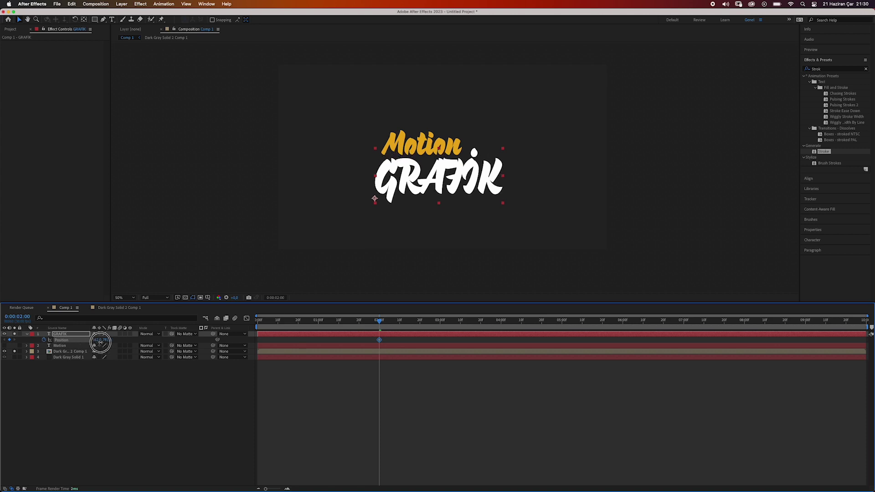
pyautogui.click(121, 388)
pyautogui.moveTo(459, 178); pyautogui.dragTo(465, 170)
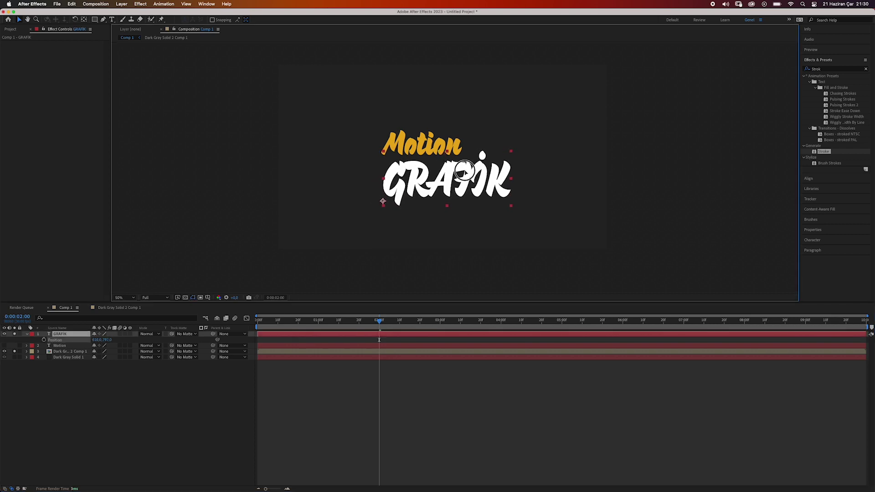
pyautogui.click(95, 20)
pyautogui.press('F2')
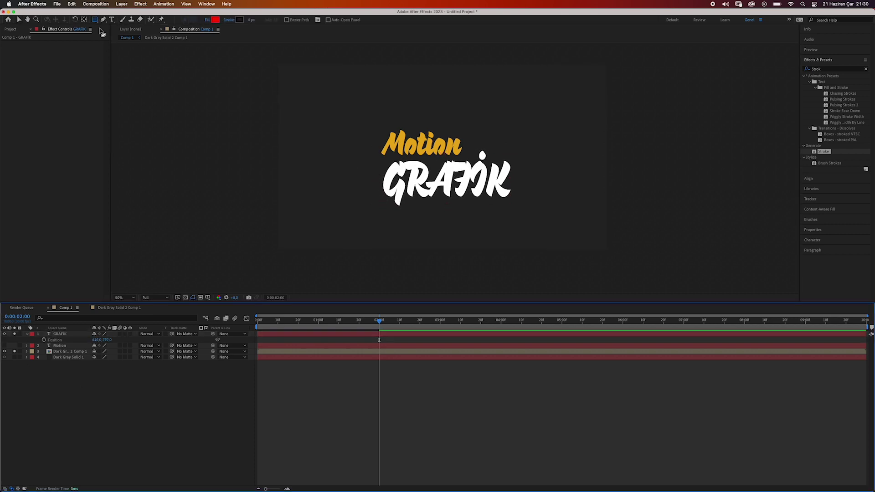
# Draw a red rectangle and position it to cover the GRAFİK word
pyautogui.moveTo(374, 142); pyautogui.dragTo(513, 205)
pyautogui.press('v')
pyautogui.moveTo(464, 165); pyautogui.dragTo(471, 170)
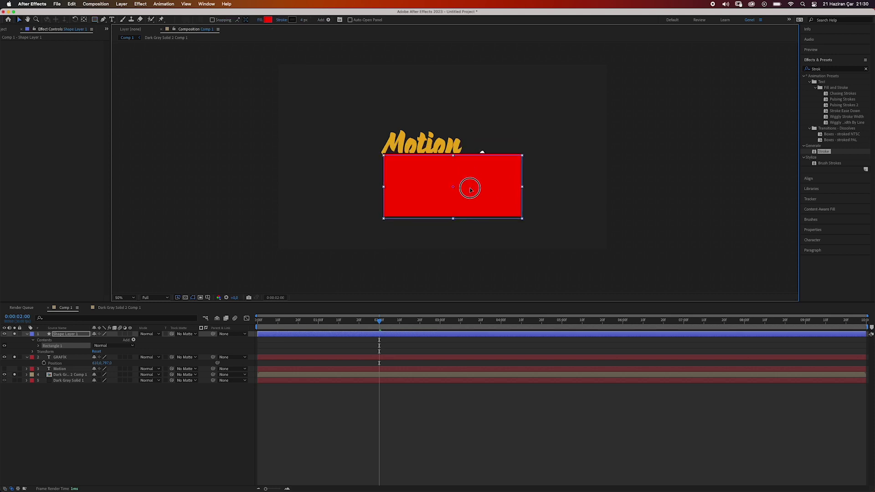
pyautogui.click(127, 402)
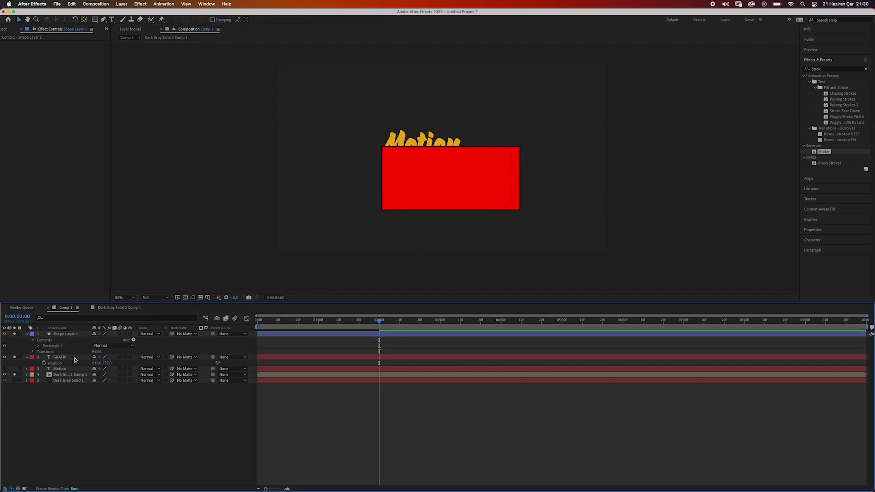
# Set GRAFİK's Track Matte to 1. Shape Layer 1
pyautogui.click(94, 358)
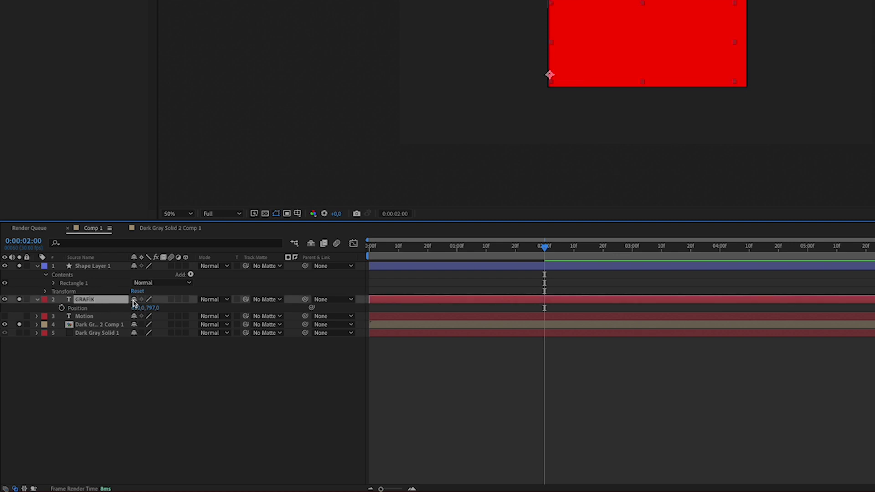
pyautogui.click(280, 301)
pyautogui.click(298, 326)
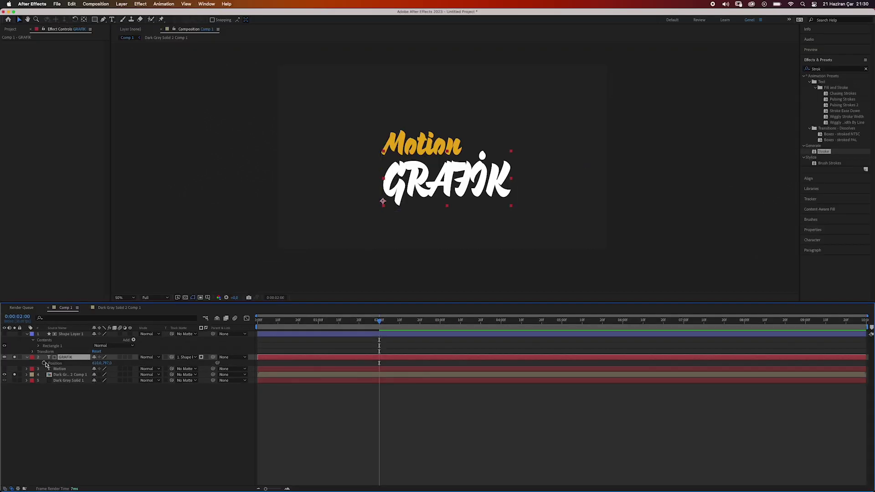
pyautogui.click(44, 363)
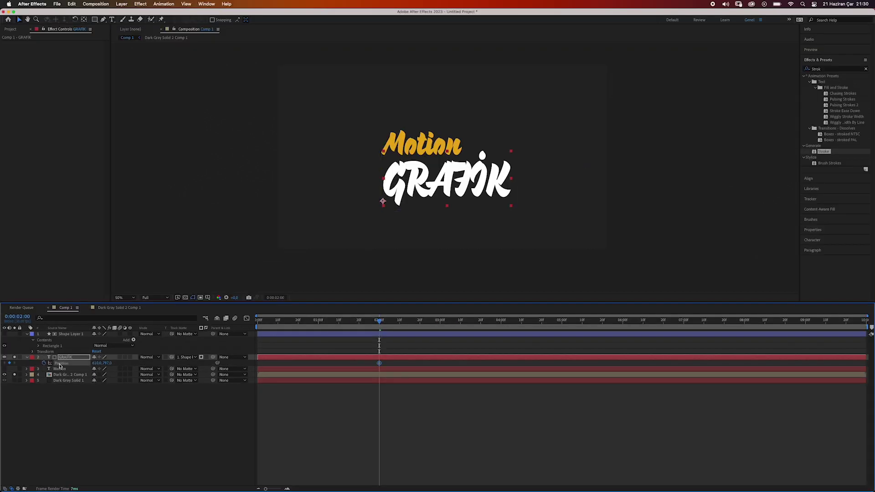
# At 2:00, nudge the matte rectangle and lift GRAFİK above it so it's hidden
pyautogui.moveTo(106, 363)
pyautogui.mouseDown()
pyautogui.moveTo(44, 359)
pyautogui.moveTo(118, 350)
pyautogui.mouseUp()
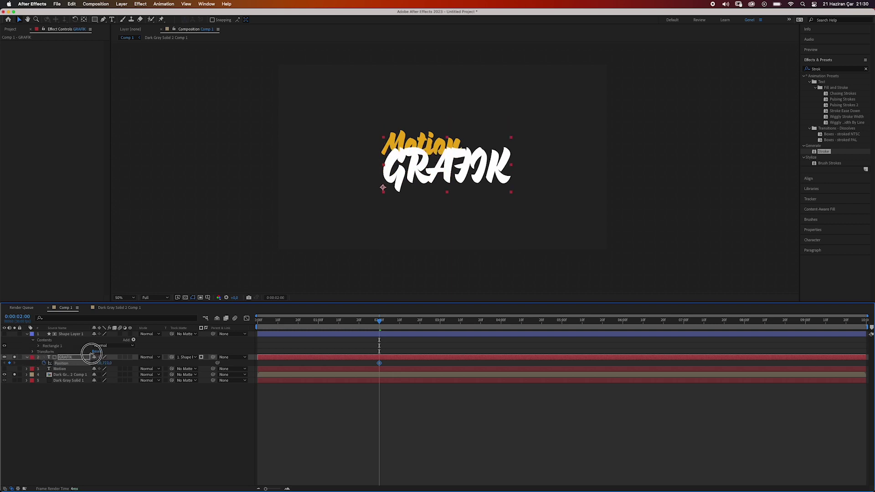
pyautogui.click(69, 335)
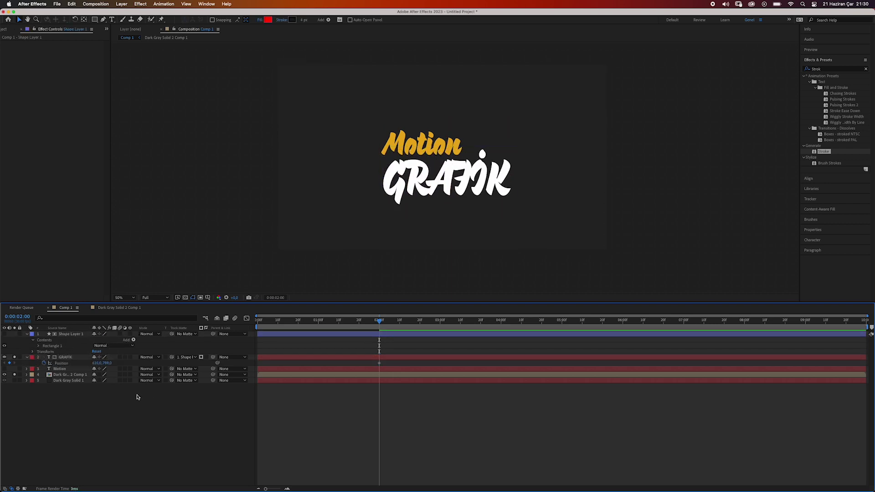
pyautogui.moveTo(439, 169); pyautogui.dragTo(434, 174)
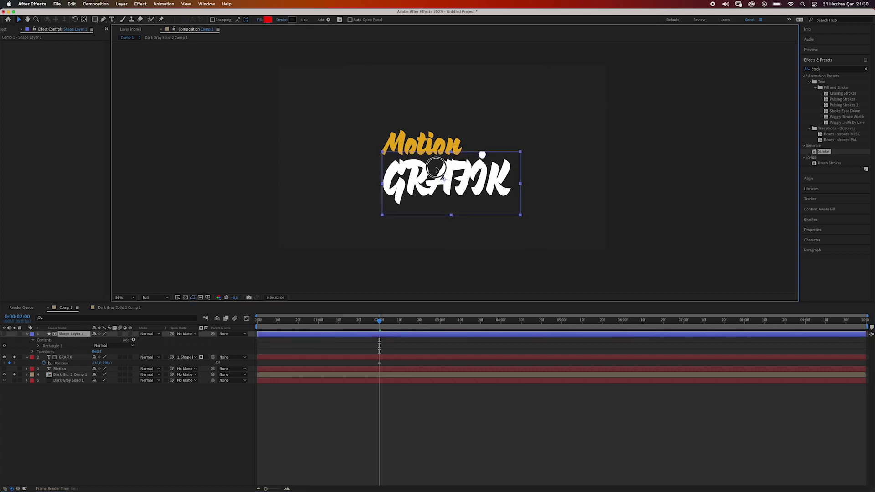
pyautogui.click(436, 169)
pyautogui.click(5, 357)
pyautogui.moveTo(106, 363); pyautogui.dragTo(94, 364)
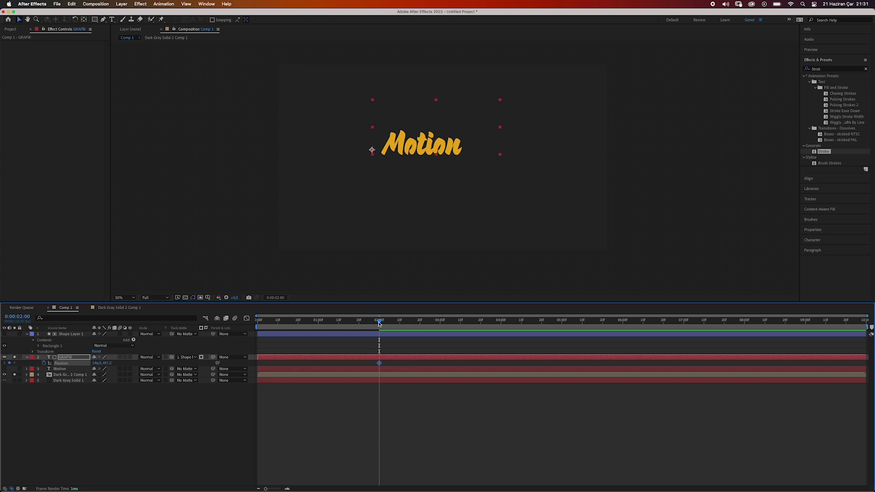
# At 2:20, bring GRAFİK down to 521,749 below Motion and check the slide-in
pyautogui.moveTo(380, 320); pyautogui.dragTo(420, 320)
pyautogui.moveTo(89, 363); pyautogui.dragTo(265, 323)
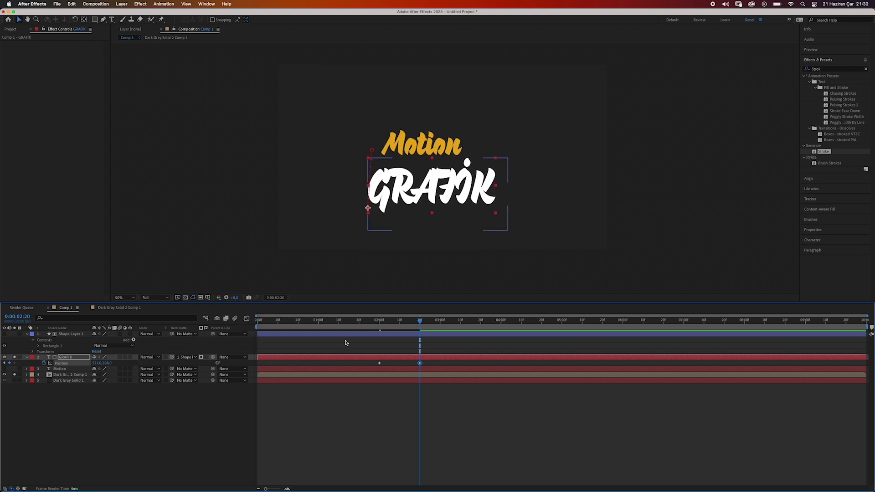
pyautogui.moveTo(420, 320); pyautogui.dragTo(255, 325)
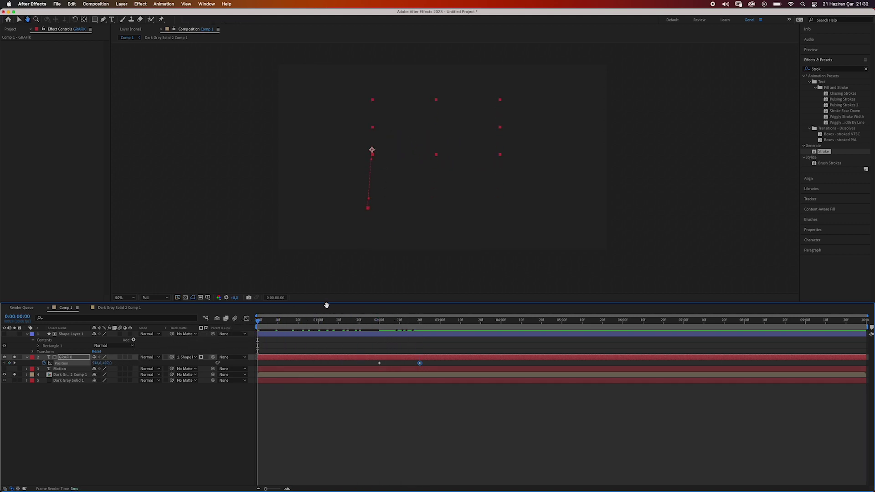
# End the work area at about 3 seconds with N and preview the intro
pyautogui.press('space')
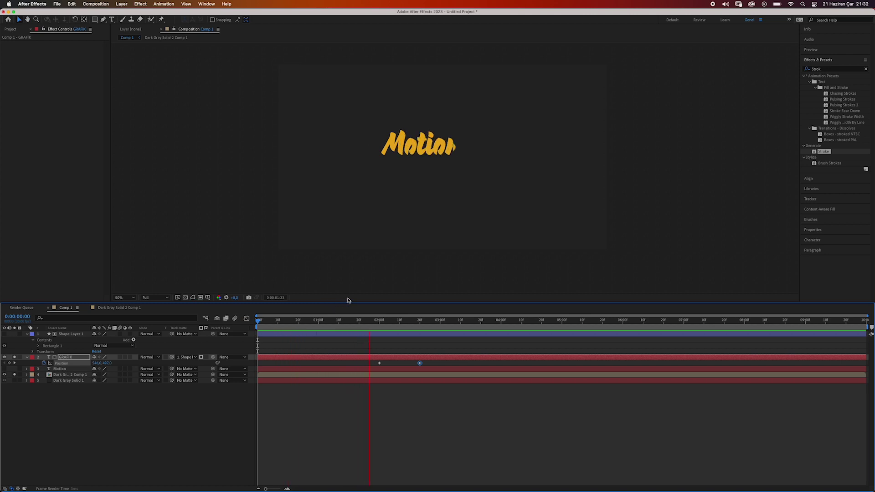
pyautogui.press('space')
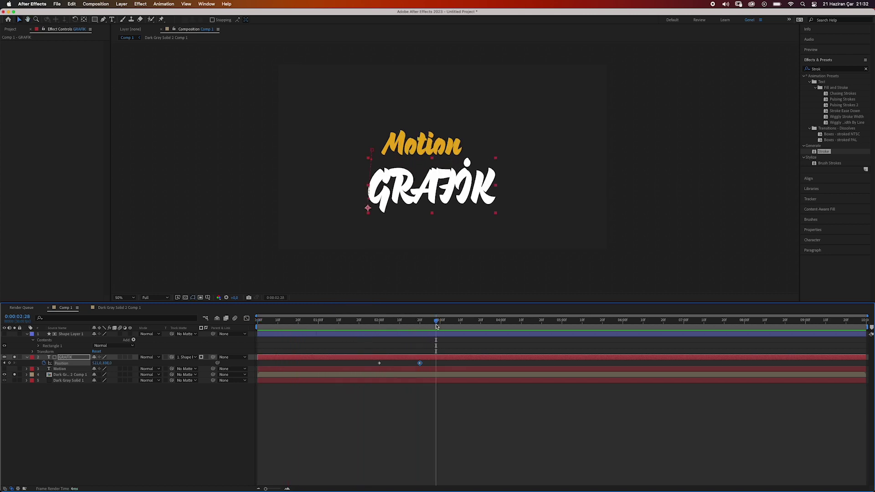
pyautogui.press('n')
pyautogui.press('space')
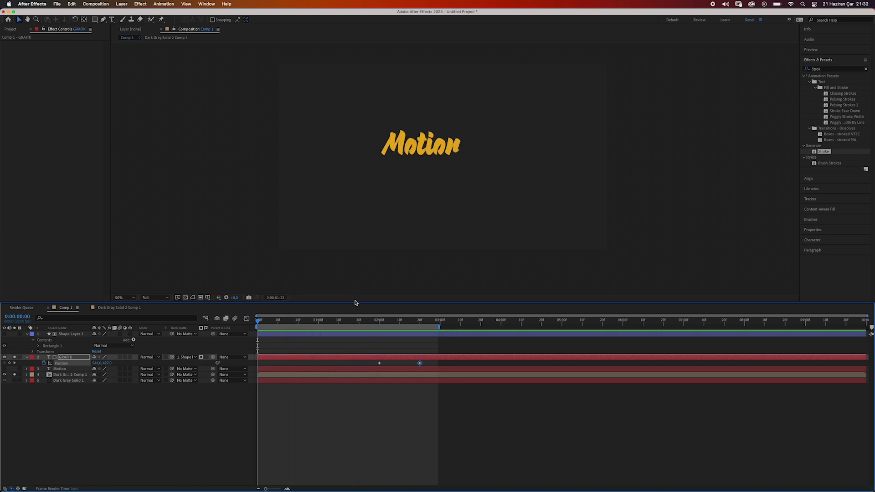
pyautogui.press('space')
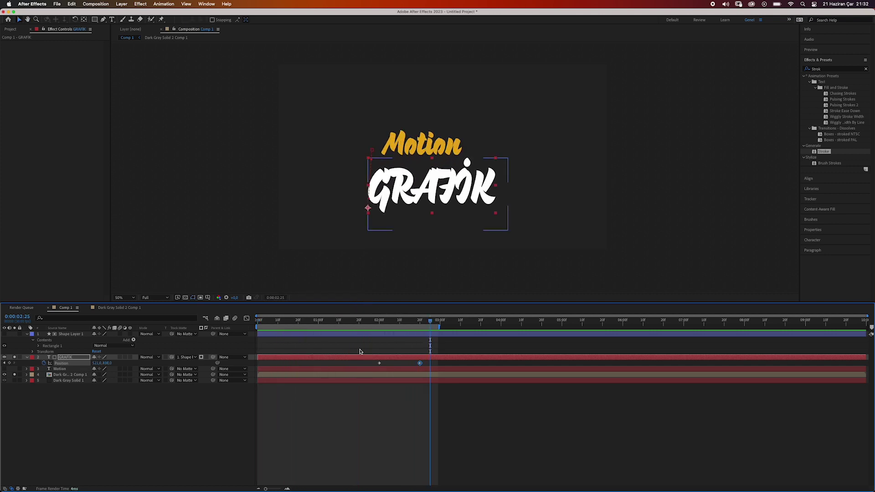
# Shift GRAFİK's Position keyframes slightly later and select both
pyautogui.click(377, 351)
pyautogui.moveTo(371, 358)
pyautogui.mouseDown()
pyautogui.moveTo(399, 368)
pyautogui.moveTo(381, 371)
pyautogui.mouseUp()
pyautogui.moveTo(448, 394); pyautogui.dragTo(372, 370)
# Apply Easy Ease In to both GRAFİK Position keyframes
pyautogui.rightClick(379, 364)
pyautogui.moveTo(447, 472)
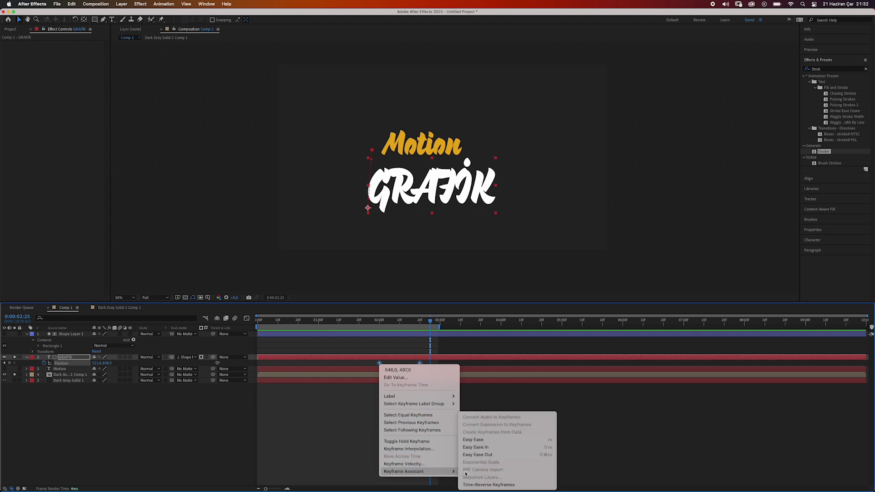
pyautogui.click(490, 448)
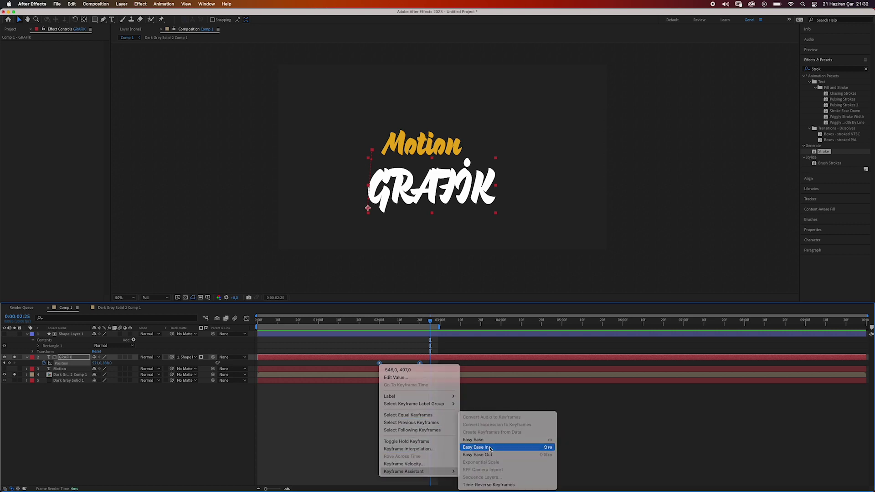
# In the Graph Editor, sharpen the speed curve, setting the second keyframe's influence to about 99%
pyautogui.click(246, 318)
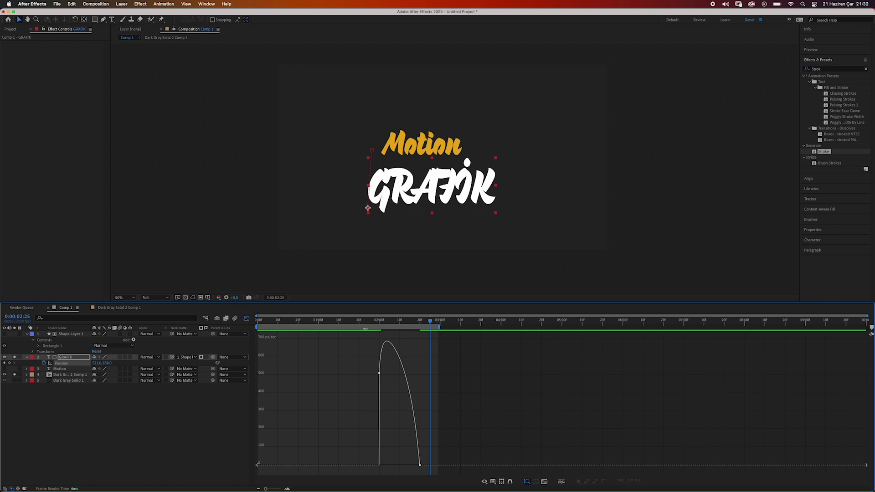
pyautogui.click(396, 393)
pyautogui.moveTo(367, 364); pyautogui.dragTo(446, 478)
pyautogui.moveTo(382, 374); pyautogui.dragTo(386, 373)
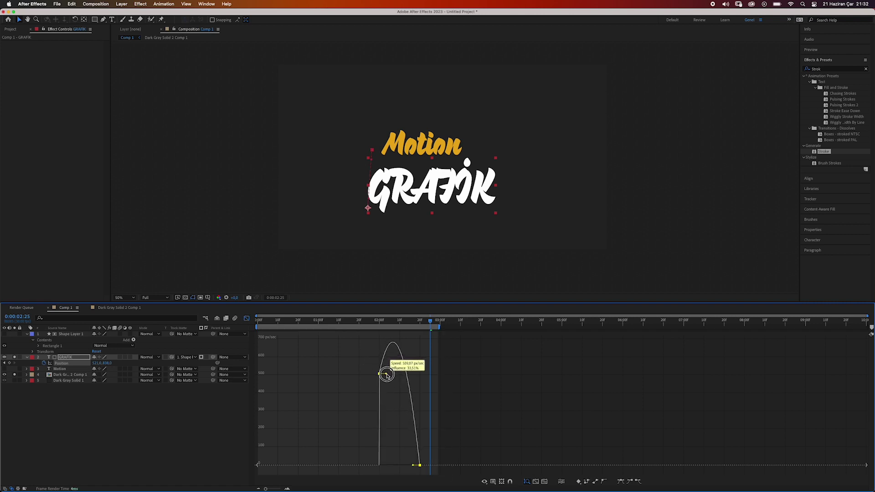
pyautogui.click(621, 482)
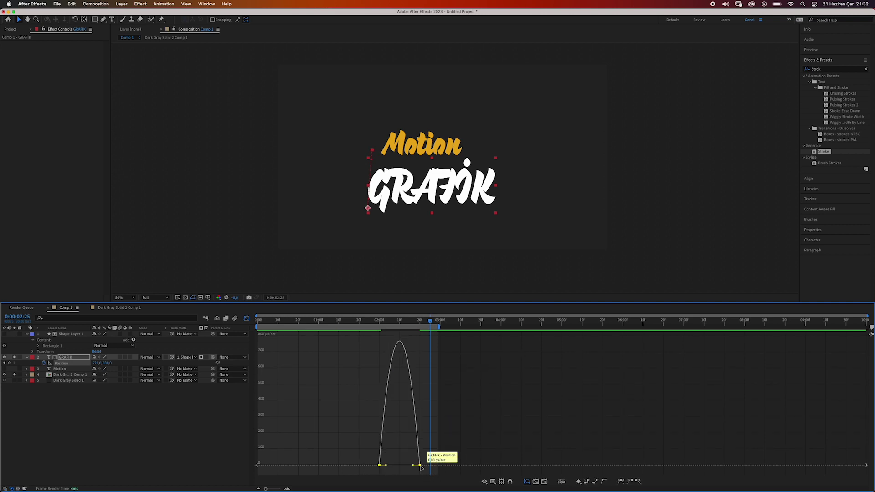
pyautogui.moveTo(413, 465); pyautogui.dragTo(400, 465)
# Preview the new easing and return to the layer bar timeline
pyautogui.moveTo(430, 324); pyautogui.dragTo(359, 322)
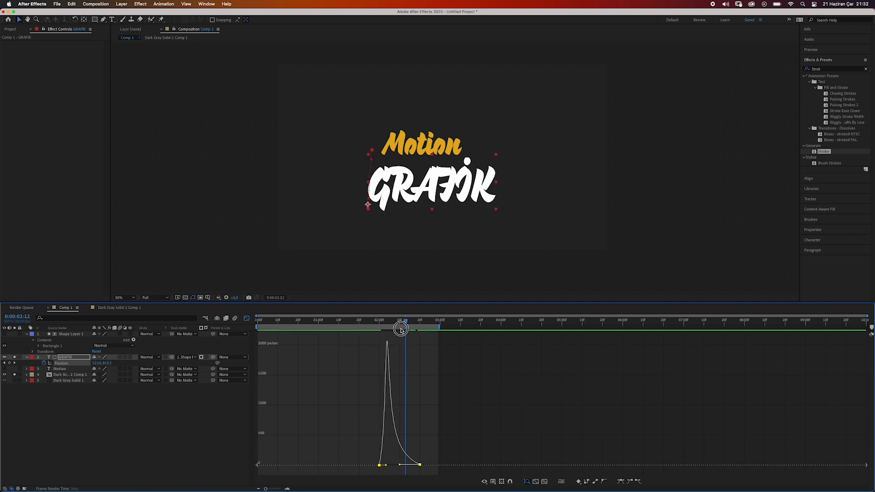
pyautogui.press('space')
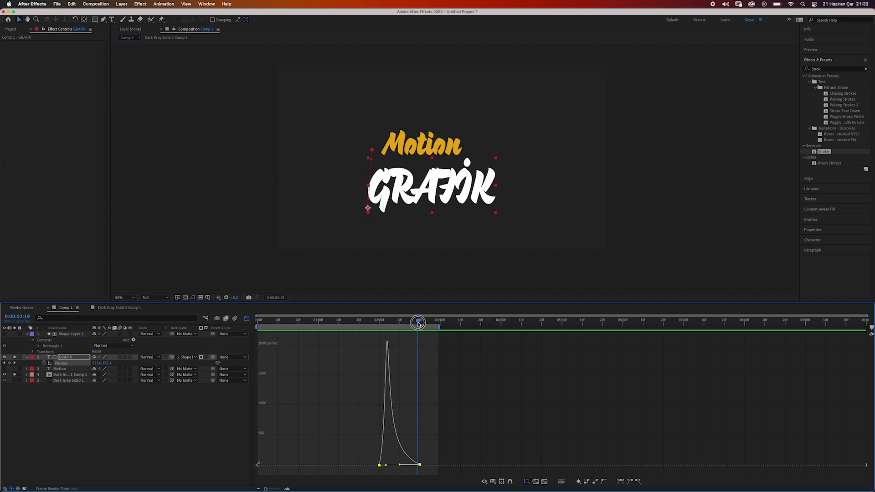
pyautogui.moveTo(419, 323); pyautogui.dragTo(378, 322)
pyautogui.click(246, 318)
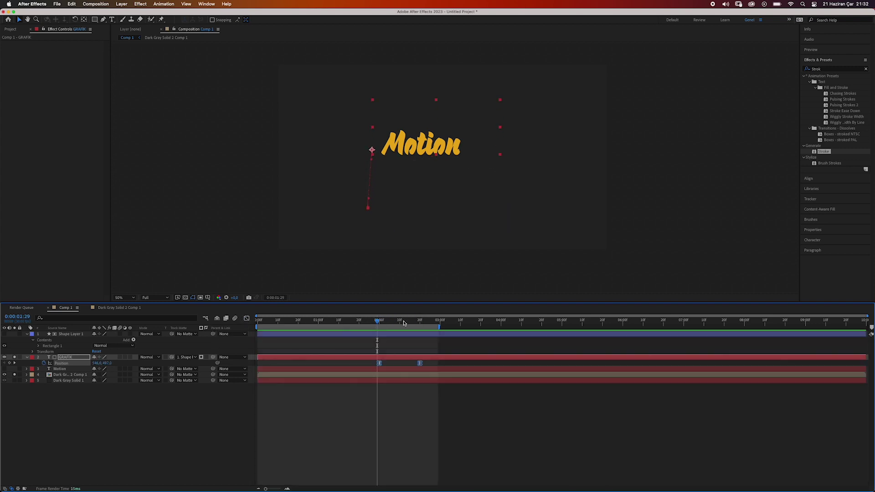
pyautogui.moveTo(379, 323); pyautogui.dragTo(241, 322)
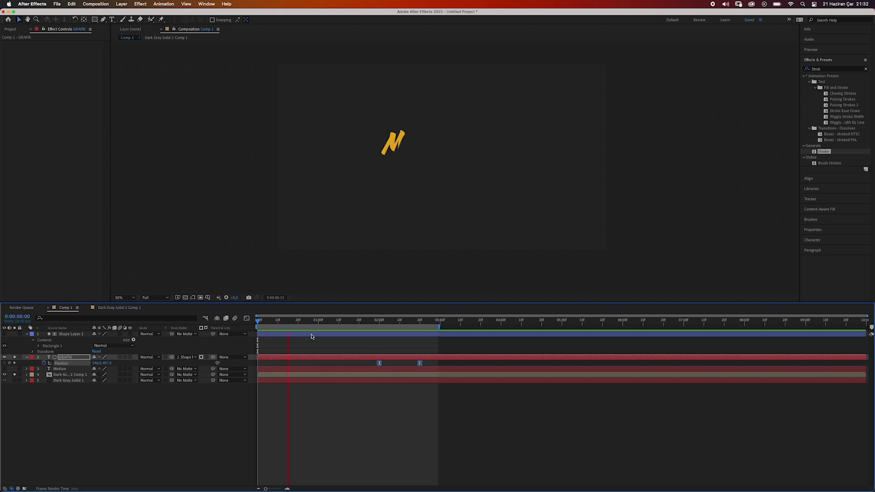
pyautogui.press('space')
pyautogui.press('Home')
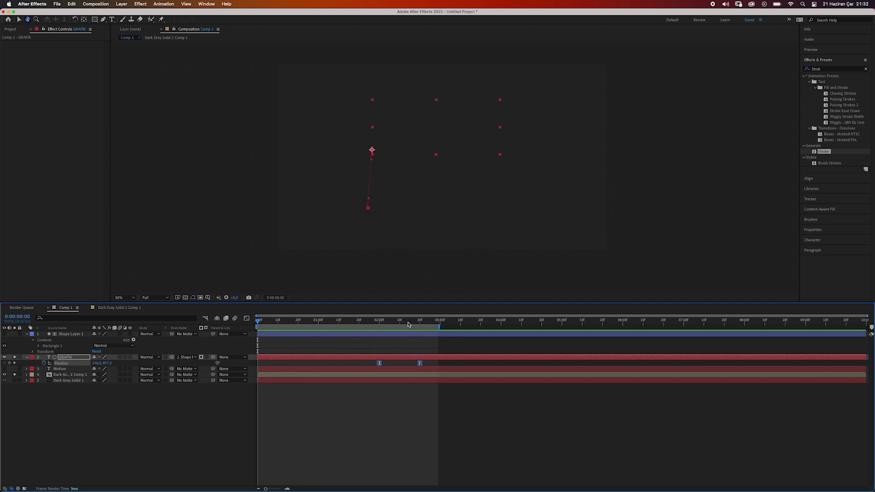
pyautogui.press('space')
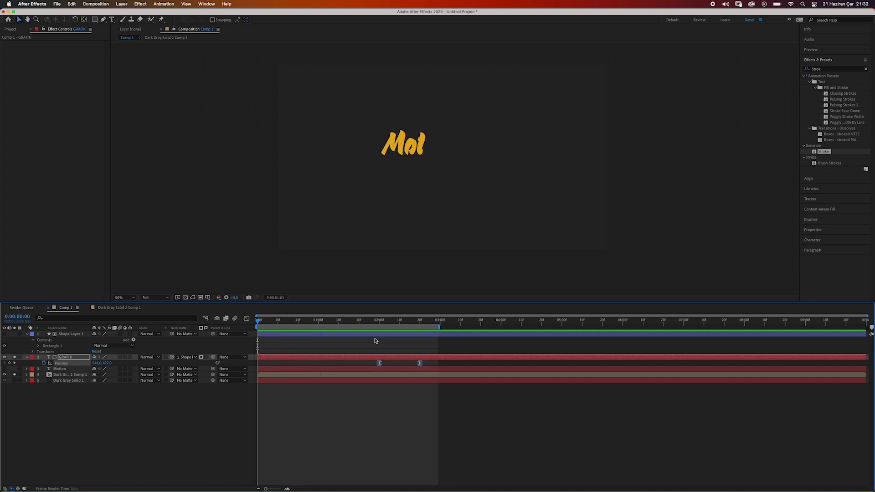
pyautogui.press('space')
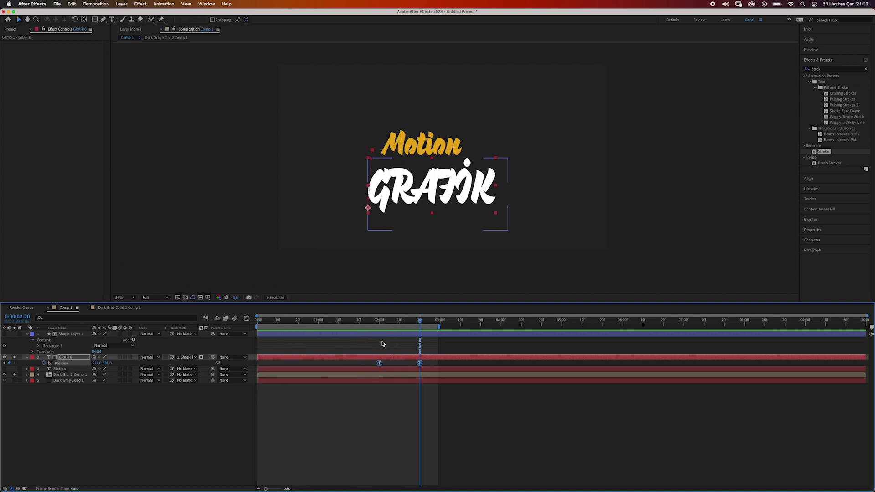
pyautogui.click(199, 406)
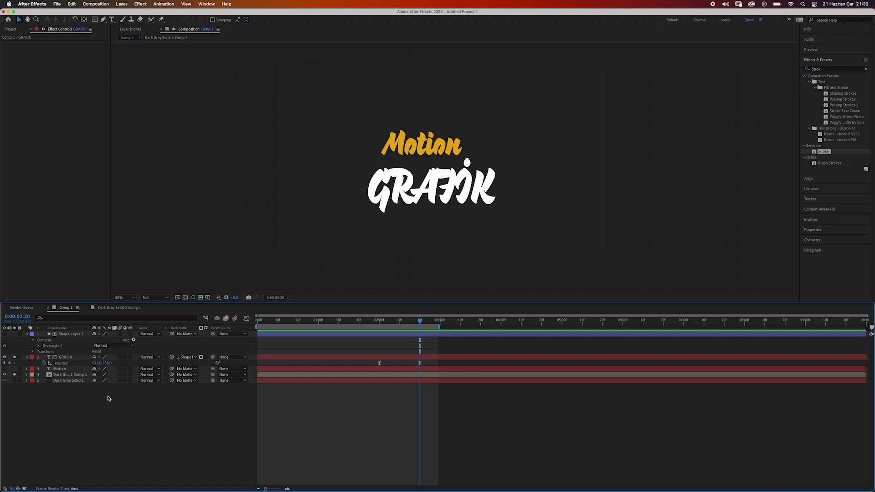
# Import the Ae logo PNG into the Project panel
pyautogui.click(60, 184)
pyautogui.click(11, 29)
pyautogui.click(50, 134)
pyautogui.doubleClick(98, 132)
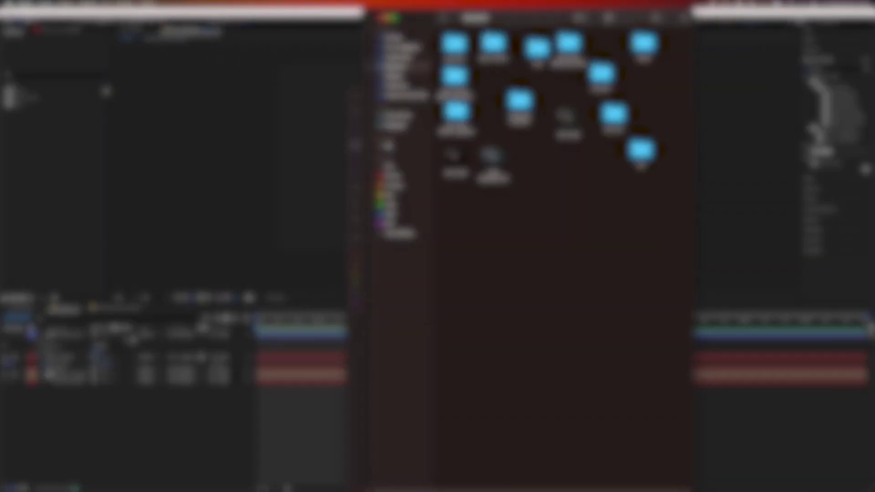
pyautogui.click(53, 145)
# Add the Ae logo to Comp 1 and scale it to a small square beside Motion
pyautogui.moveTo(33, 93)
pyautogui.mouseDown()
pyautogui.moveTo(60, 161)
pyautogui.moveTo(76, 398)
pyautogui.mouseUp()
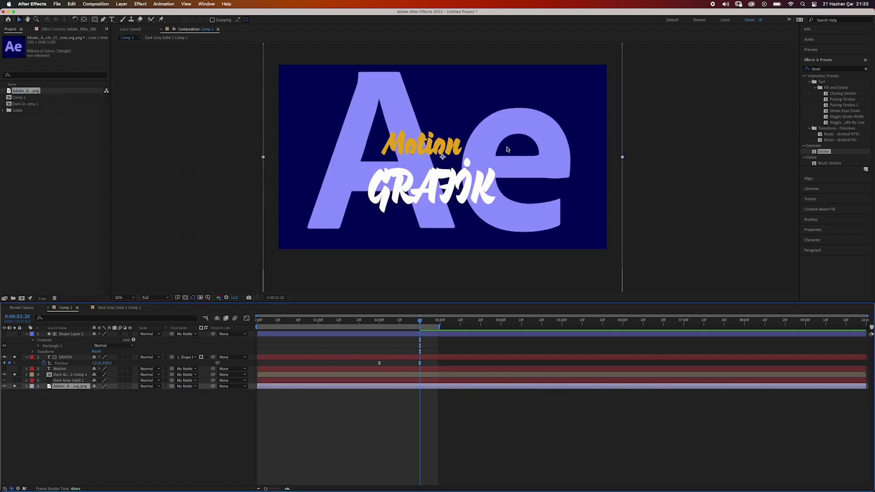
pyautogui.moveTo(623, 157); pyautogui.dragTo(531, 104)
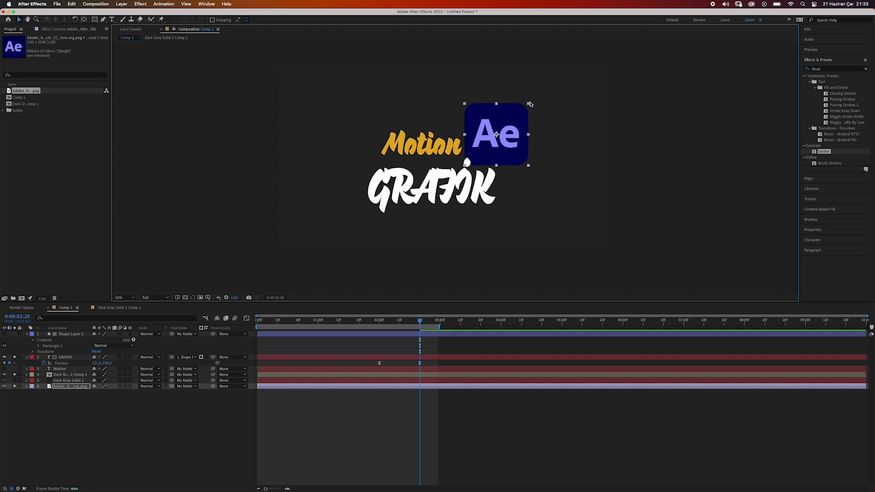
pyautogui.moveTo(530, 105); pyautogui.dragTo(505, 121)
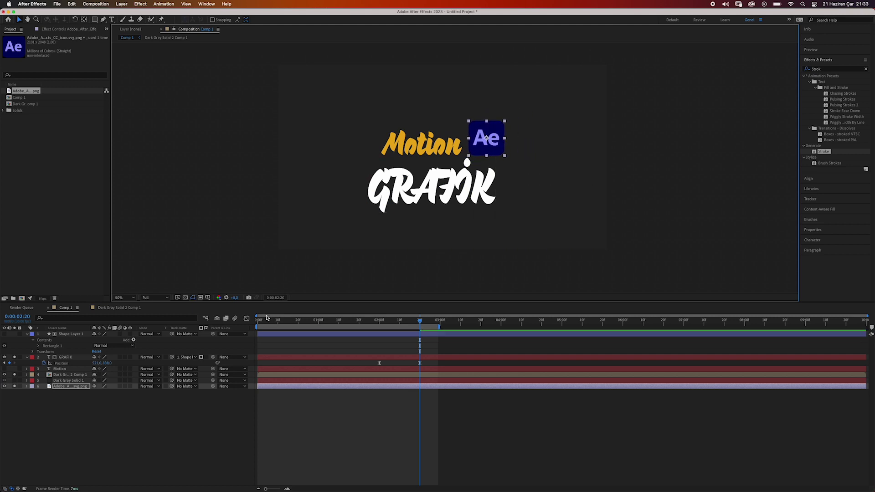
pyautogui.click(184, 407)
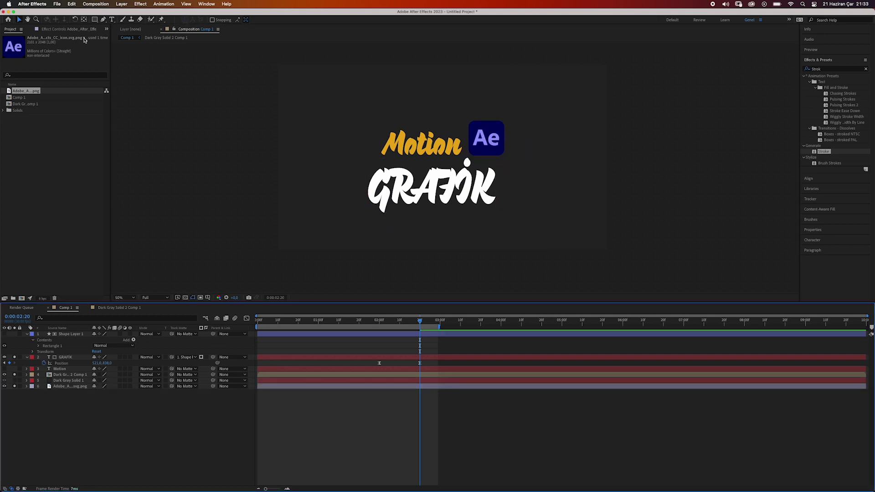
pyautogui.click(95, 20)
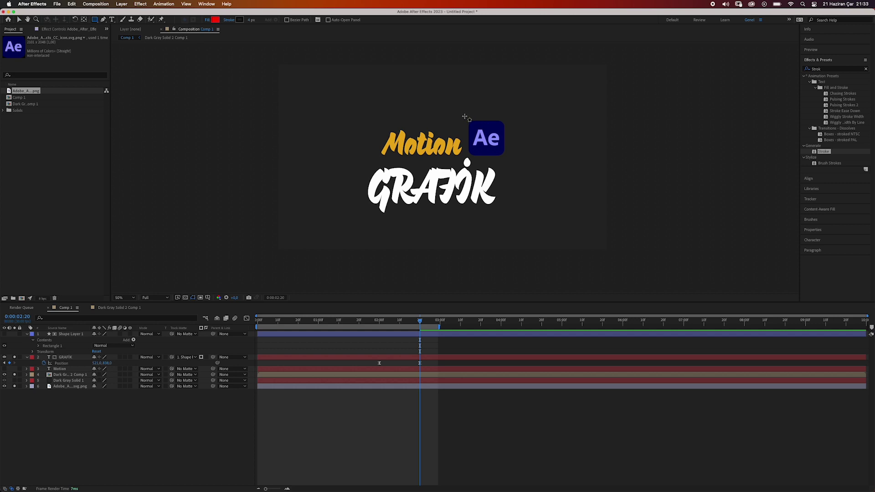
# Draw a red square shape layer over the Ae logo
pyautogui.moveTo(465, 117); pyautogui.dragTo(508, 157)
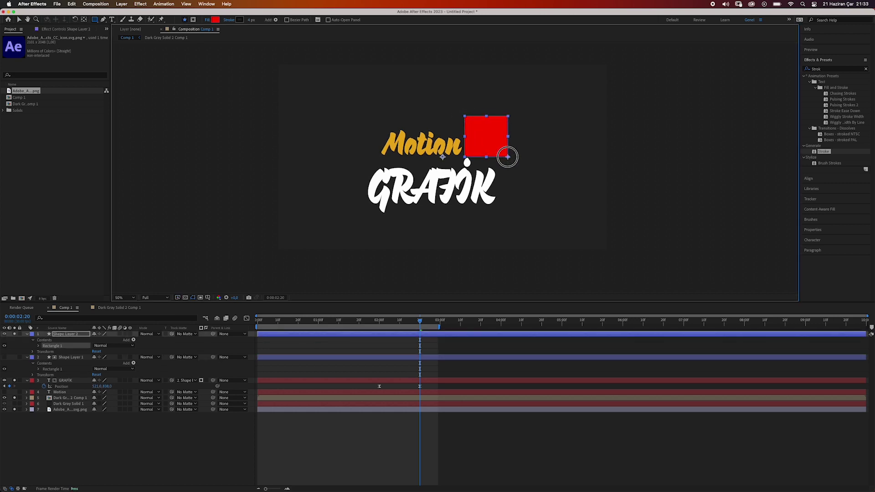
pyautogui.click(180, 432)
pyautogui.click(68, 335)
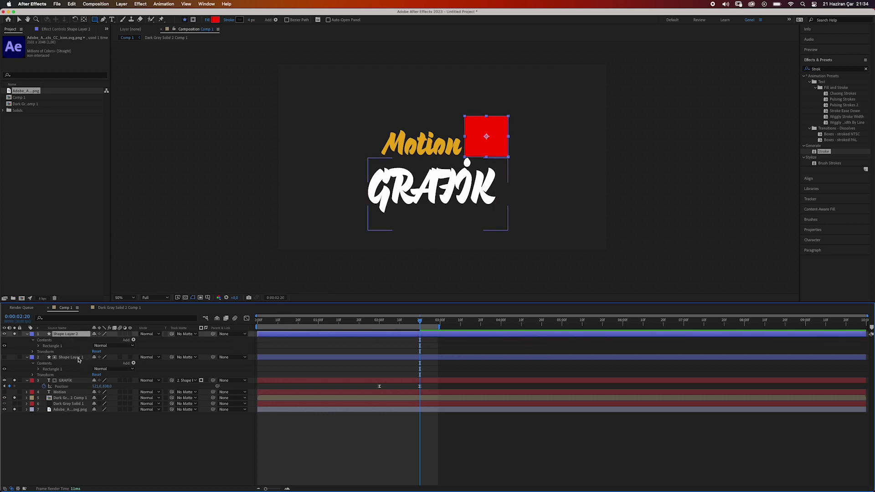
pyautogui.click(71, 358)
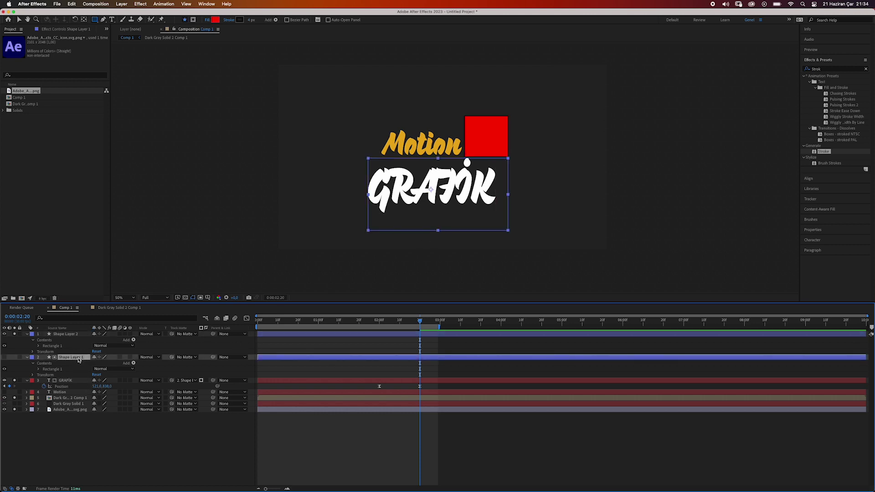
# Set the Ae logo layer's Track Matte to Shape Layer 2
pyautogui.click(70, 398)
pyautogui.click(71, 404)
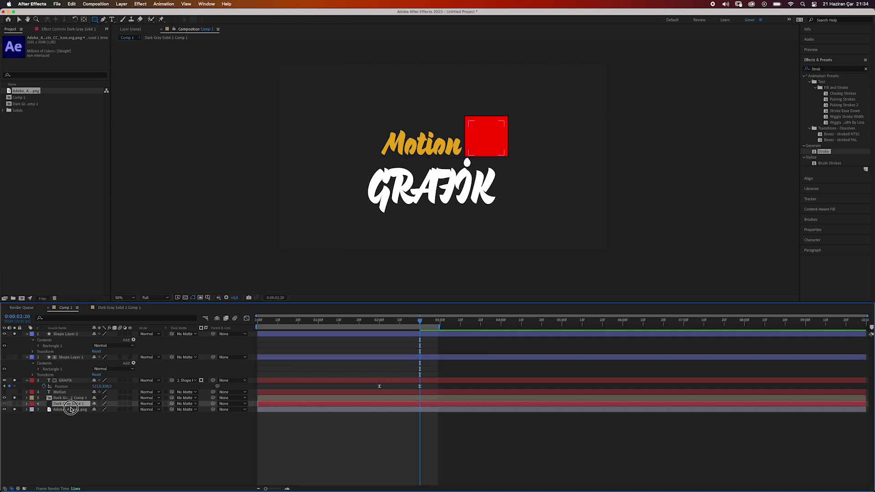
pyautogui.click(70, 409)
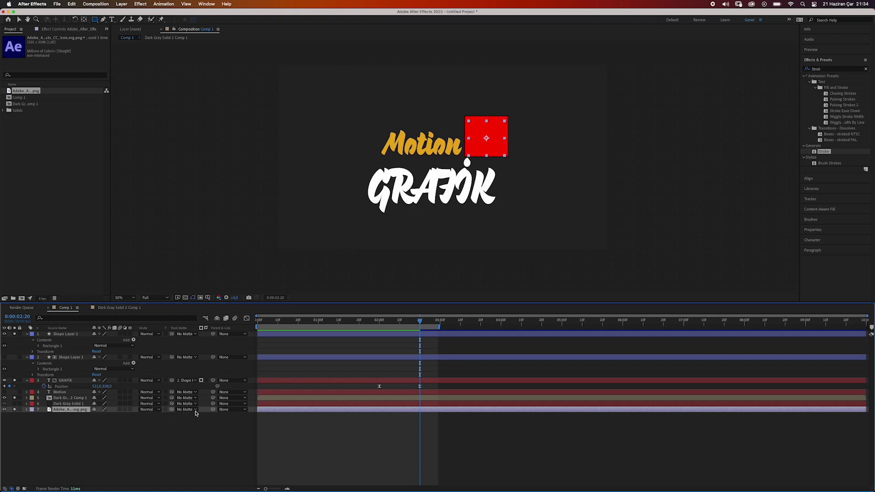
pyautogui.click(196, 410)
pyautogui.click(205, 428)
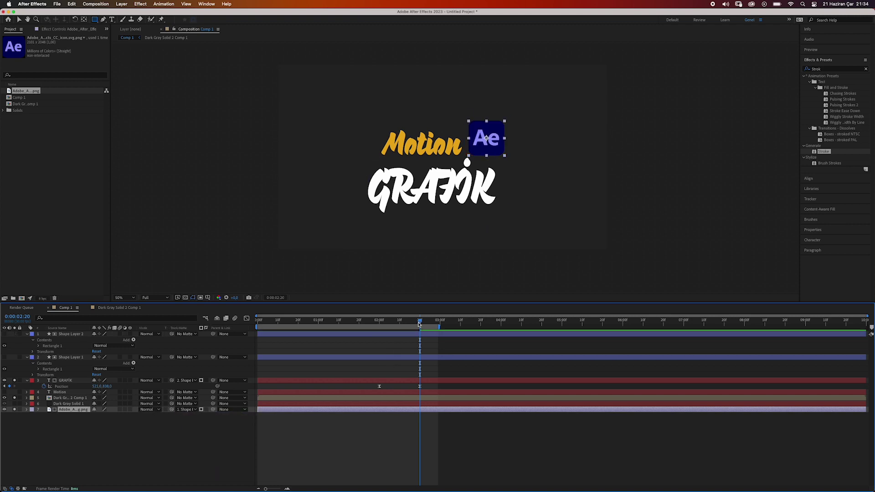
pyautogui.moveTo(419, 324); pyautogui.dragTo(379, 324)
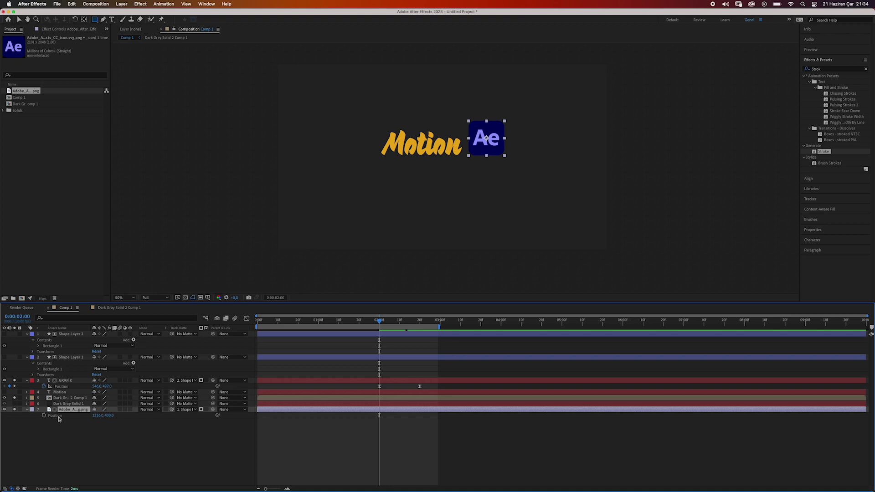
# Keyframe the Ae logo's Position raised above its square at 2:00 and back down at 2:20, then preview
pyautogui.click(44, 416)
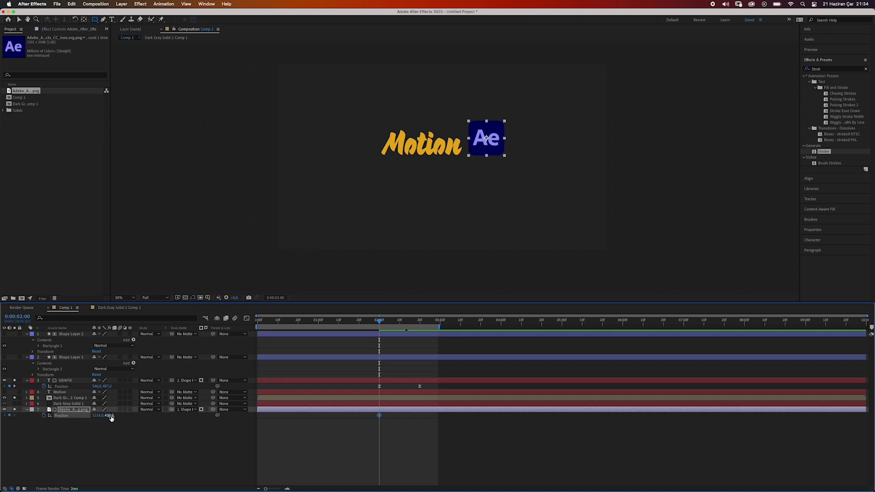
pyautogui.moveTo(112, 418); pyautogui.dragTo(25, 413)
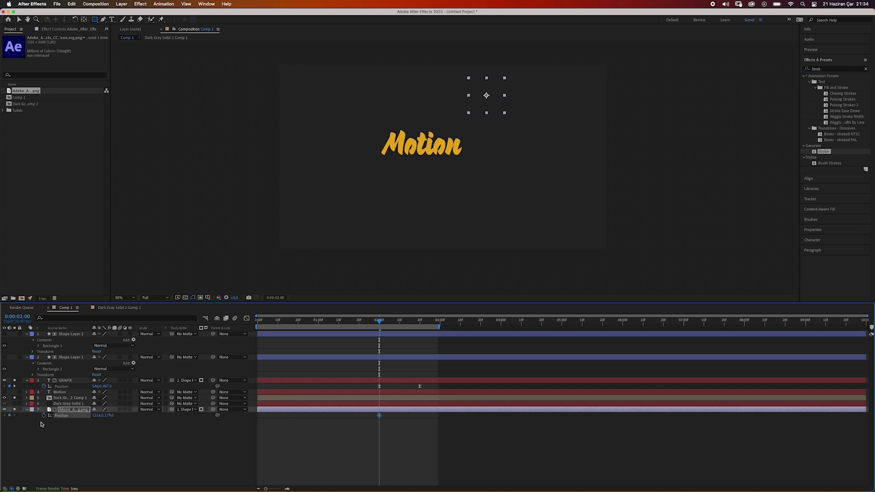
pyautogui.moveTo(380, 322); pyautogui.dragTo(420, 322)
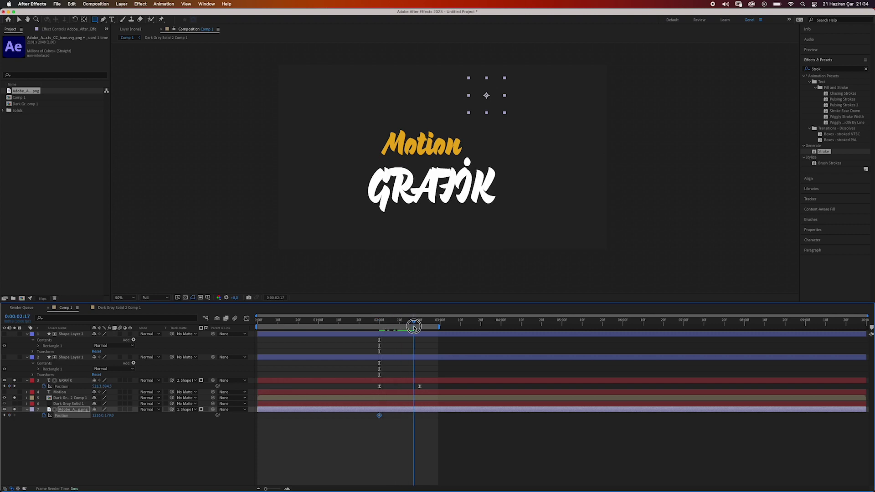
pyautogui.moveTo(108, 418); pyautogui.dragTo(183, 418)
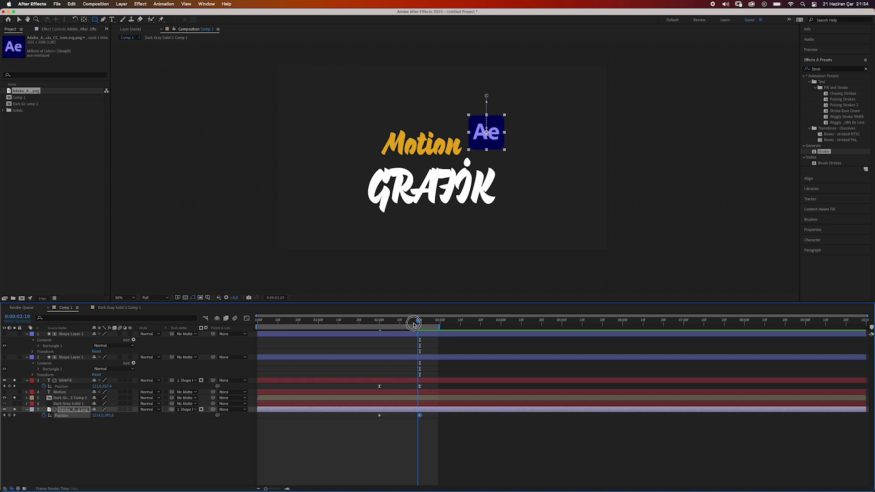
pyautogui.press('space')
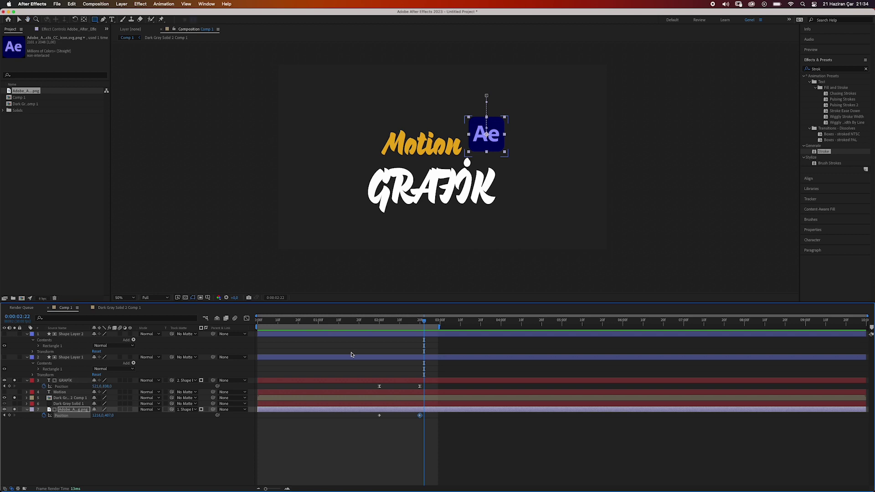
pyautogui.click(420, 434)
# Ease the logo's two Position keyframes on the speed curve in the Graph Editor
pyautogui.moveTo(428, 428); pyautogui.dragTo(369, 404)
pyautogui.click(247, 317)
pyautogui.moveTo(372, 449)
pyautogui.mouseDown()
pyautogui.moveTo(437, 469)
pyautogui.moveTo(400, 466)
pyautogui.mouseUp()
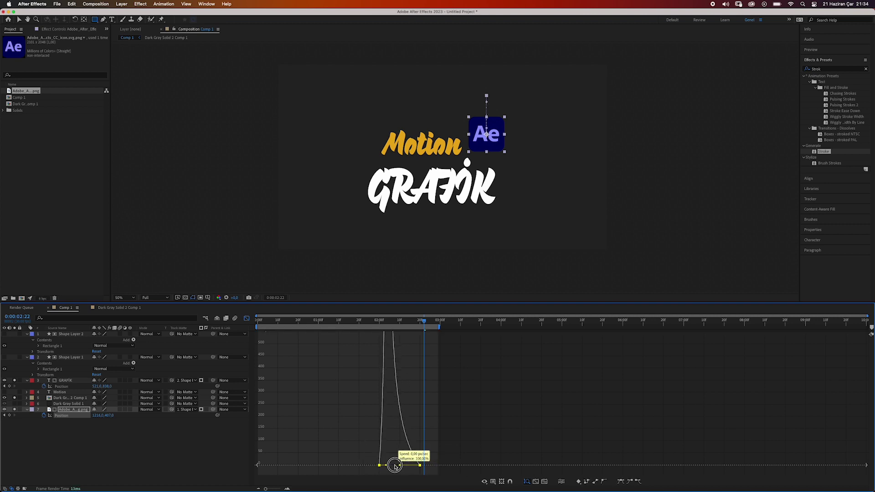
pyautogui.click(247, 319)
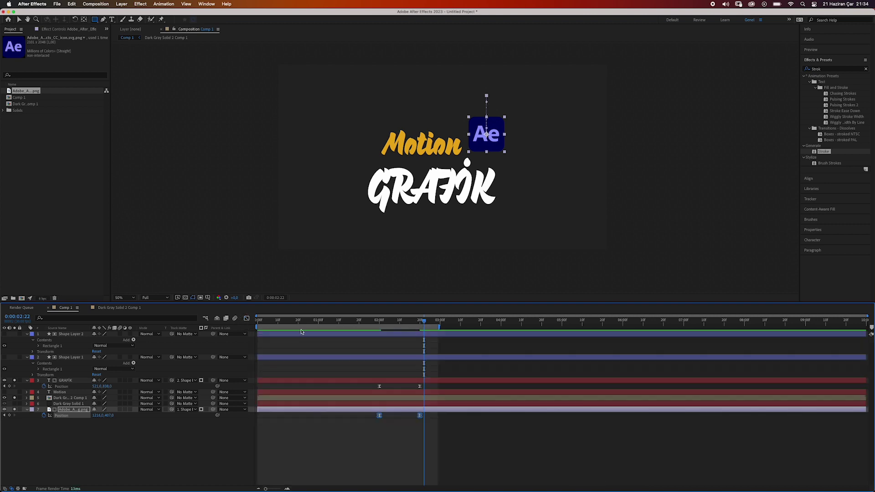
# Extend the work area end for a longer preview, then open the Dark Gray Solid 2 Comp 1 precomp
pyautogui.moveTo(427, 326)
pyautogui.mouseDown()
pyautogui.moveTo(373, 338)
pyautogui.moveTo(440, 338)
pyautogui.mouseUp()
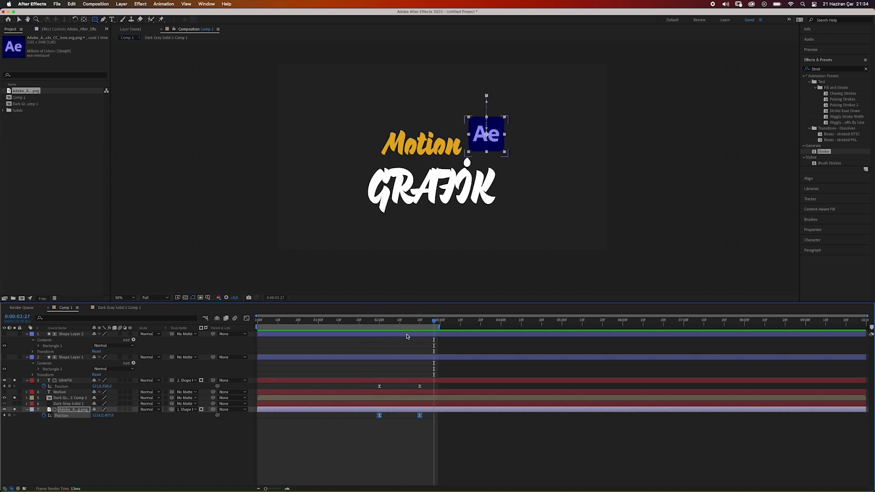
pyautogui.moveTo(472, 328); pyautogui.dragTo(654, 327)
pyautogui.moveTo(436, 323)
pyautogui.mouseDown()
pyautogui.moveTo(366, 327)
pyautogui.moveTo(453, 330)
pyautogui.mouseUp()
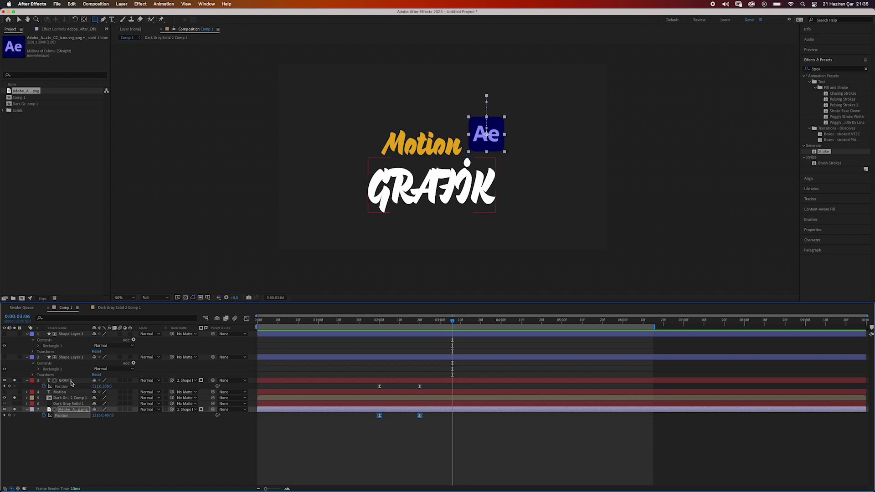
pyautogui.click(133, 309)
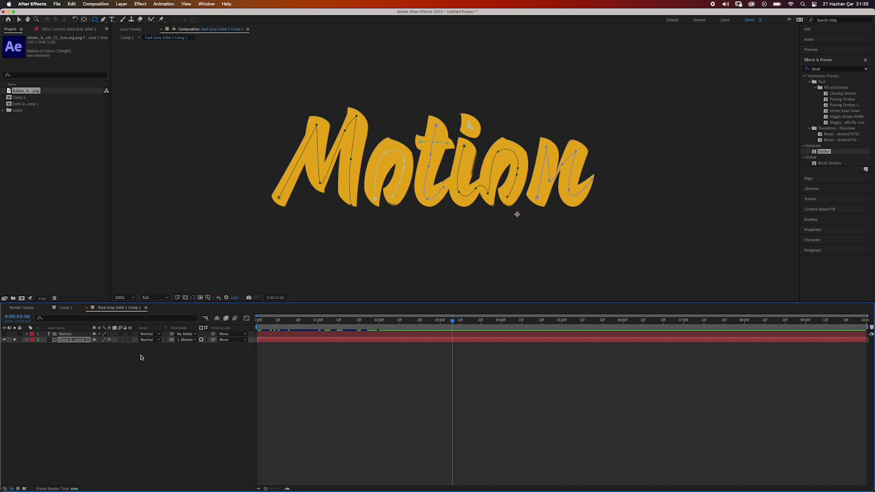
# Keyframe Stroke End at 100% at 3:00 and 0% at 4:10, then preview the Motion erase
pyautogui.press('u')
pyautogui.moveTo(452, 324); pyautogui.dragTo(440, 325)
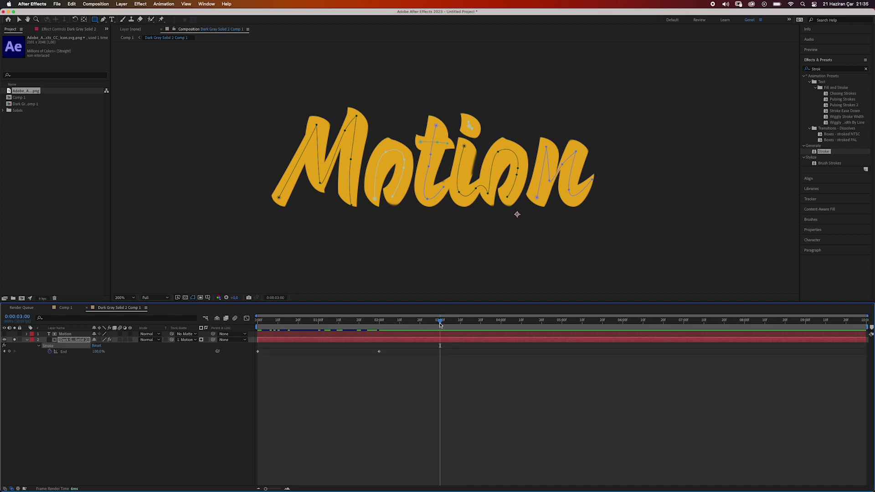
pyautogui.click(9, 352)
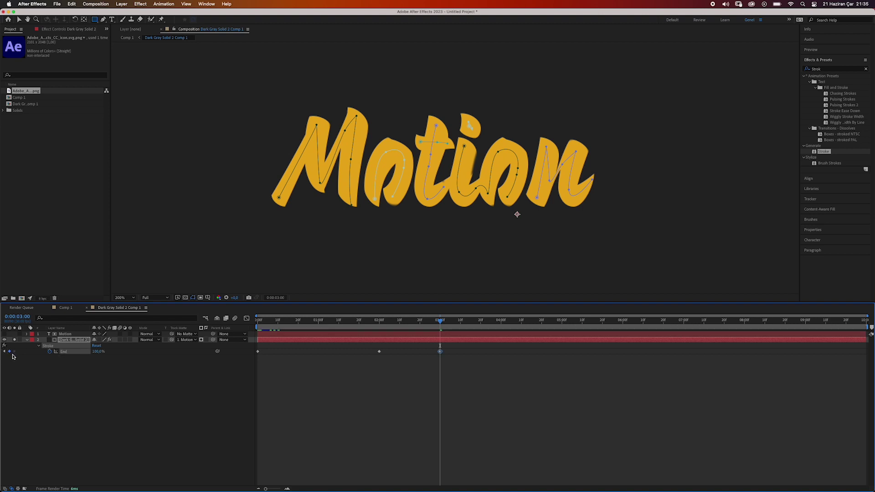
pyautogui.moveTo(441, 323); pyautogui.dragTo(522, 324)
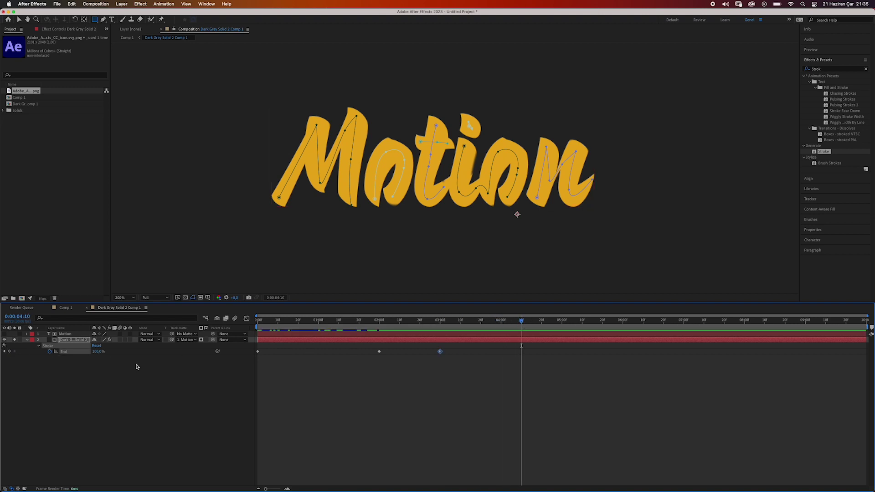
pyautogui.moveTo(99, 355); pyautogui.dragTo(55, 354)
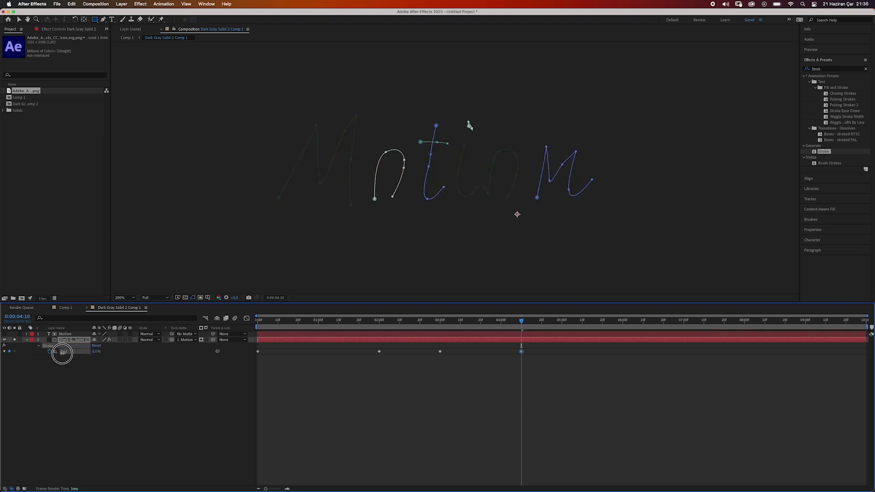
pyautogui.moveTo(516, 323); pyautogui.dragTo(440, 324)
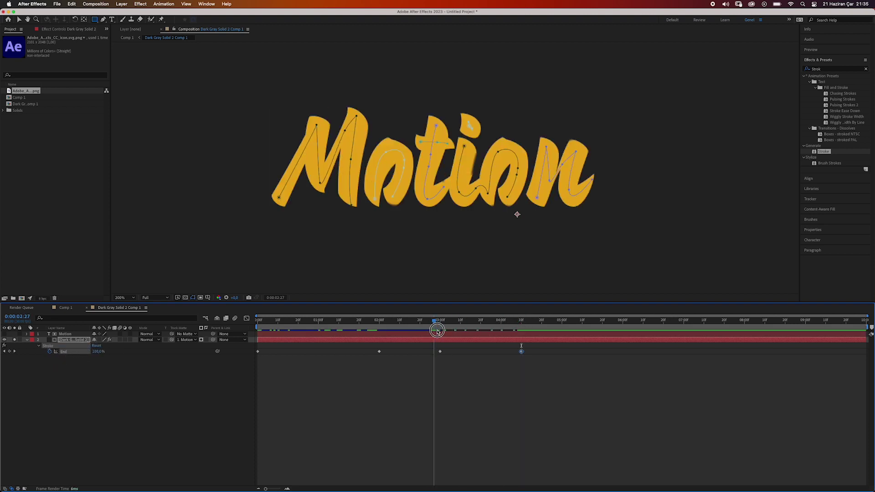
pyautogui.press('space')
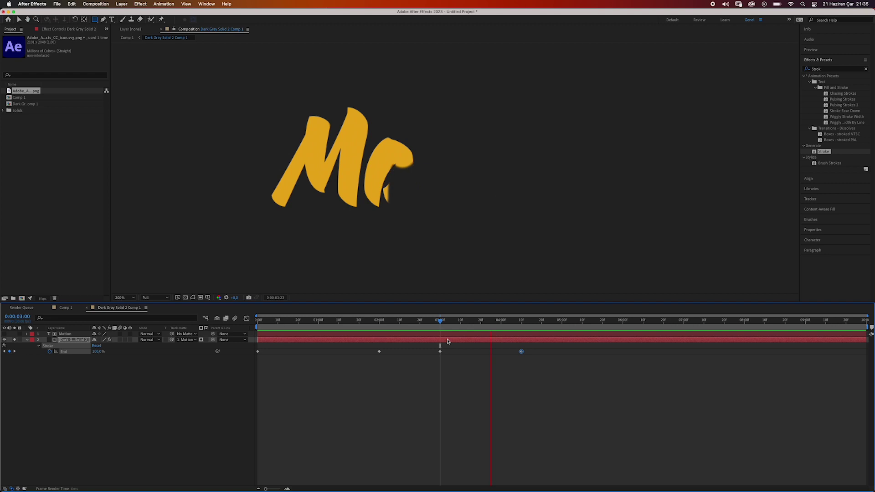
pyautogui.click(525, 330)
pyautogui.moveTo(525, 322); pyautogui.dragTo(402, 323)
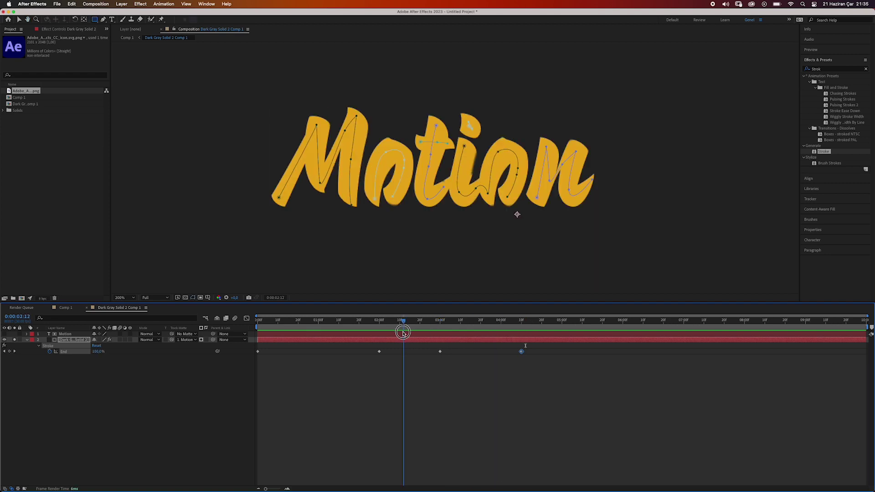
# In Comp 1, preview the animation and find the frame where Motion is fully written
pyautogui.click(64, 310)
pyautogui.moveTo(399, 323); pyautogui.dragTo(373, 323)
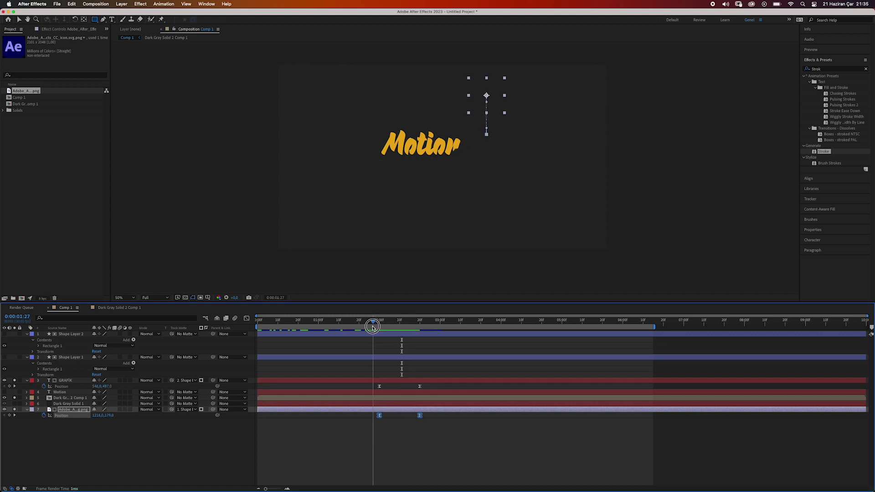
pyautogui.press('space')
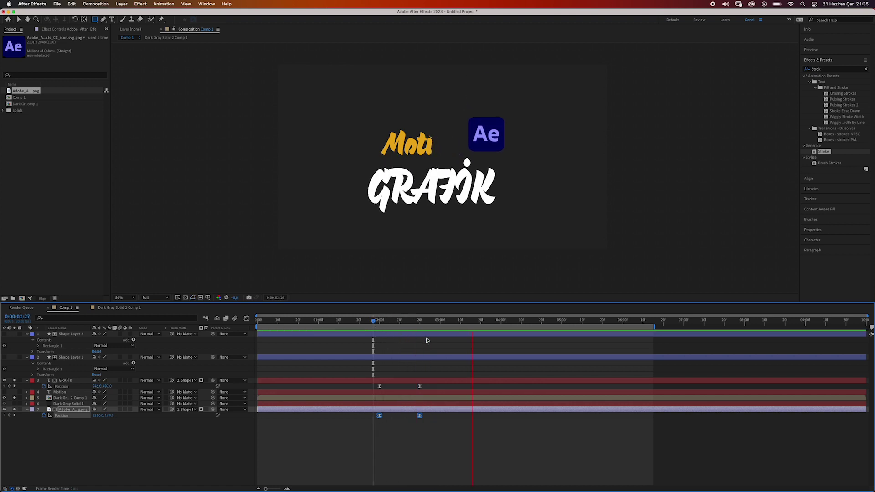
pyautogui.moveTo(493, 322); pyautogui.dragTo(444, 326)
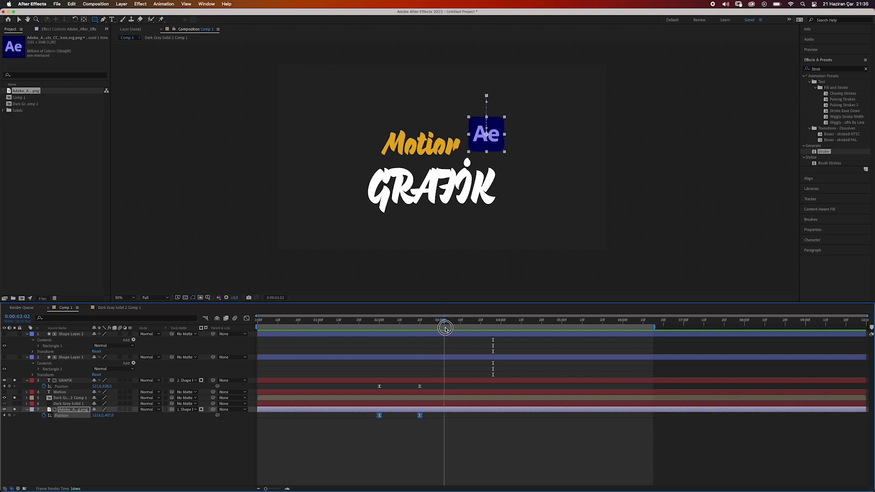
pyautogui.moveTo(447, 328)
pyautogui.mouseDown()
pyautogui.moveTo(403, 326)
pyautogui.moveTo(467, 326)
pyautogui.mouseUp()
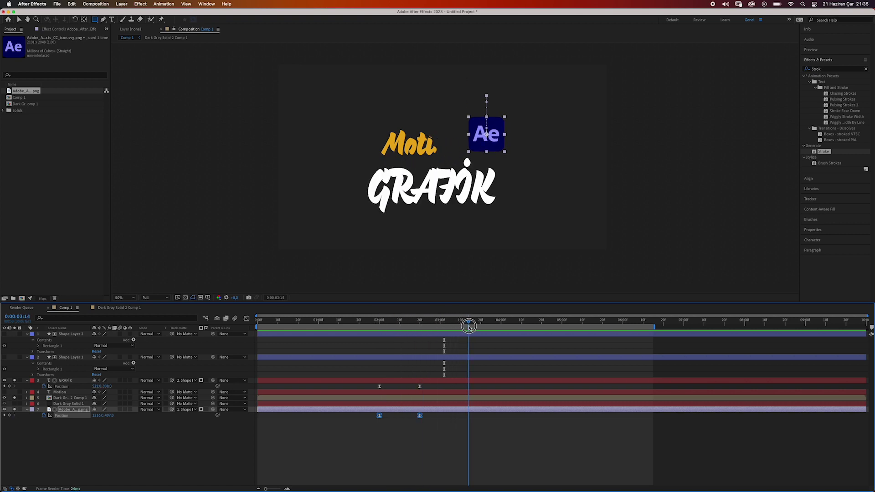
# Move the Stroke End 100% keyframe in the precomp to that frame, then scrub Comp 1 to check timing
pyautogui.click(129, 308)
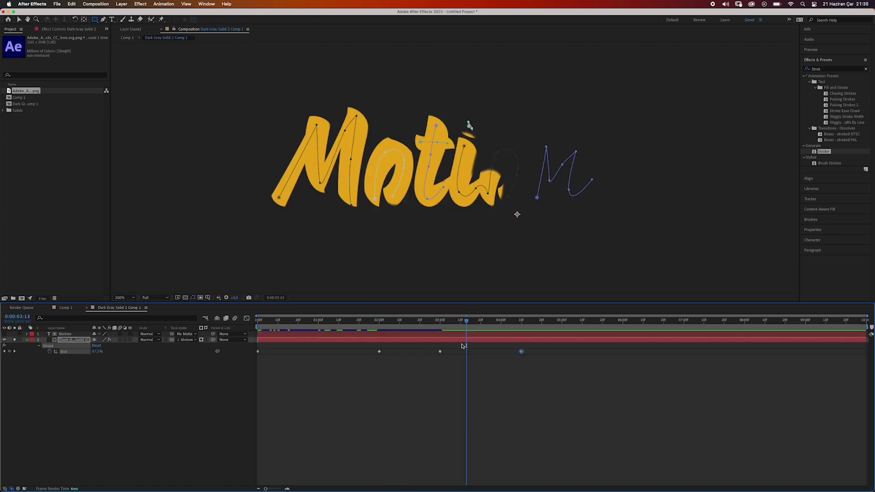
pyautogui.moveTo(441, 353); pyautogui.dragTo(467, 352)
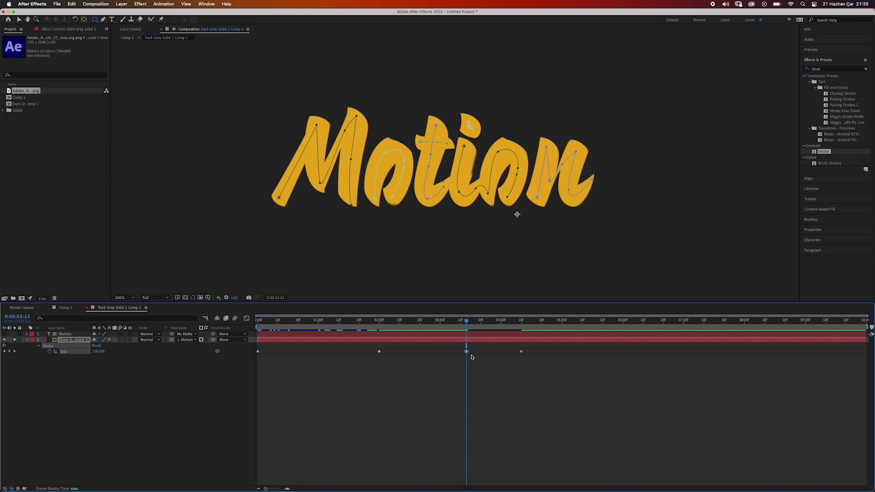
pyautogui.click(65, 308)
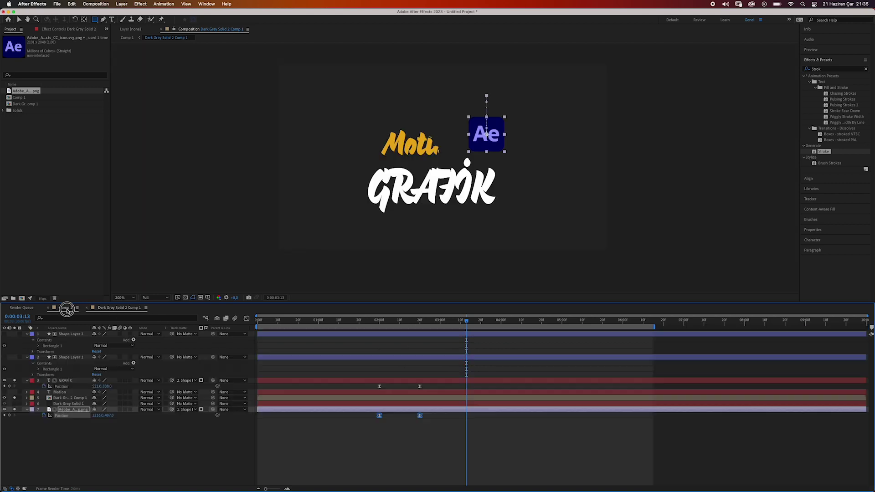
pyautogui.moveTo(466, 323); pyautogui.dragTo(465, 321)
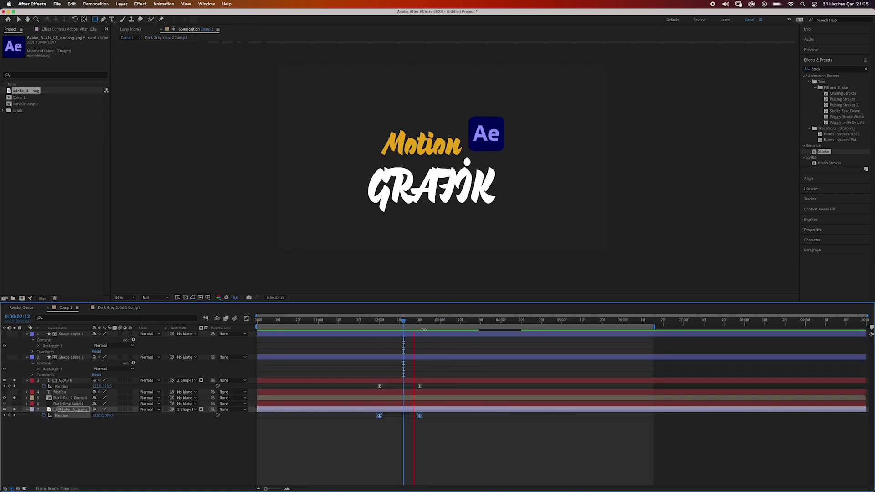
pyautogui.moveTo(483, 322)
pyautogui.mouseDown()
pyautogui.moveTo(492, 322)
pyautogui.moveTo(464, 324)
pyautogui.mouseUp()
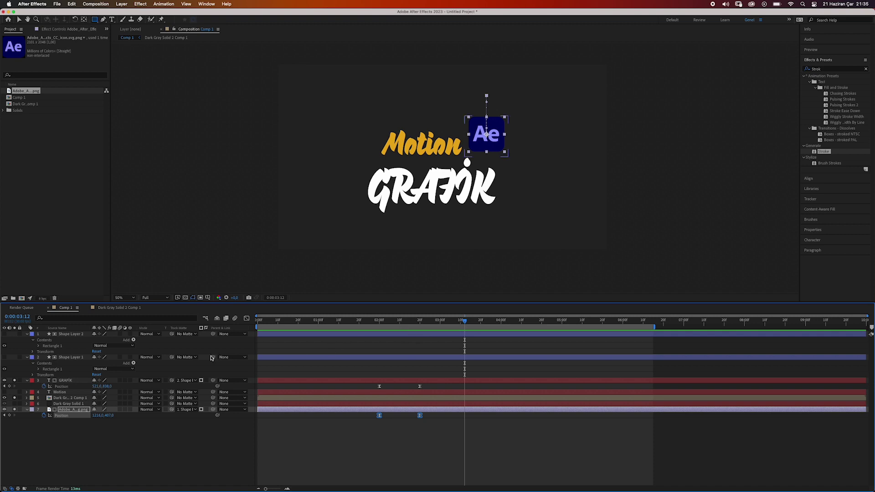
# Keyframe GRAFIK's Position at 3:12 and raise it out of view (Y 838 to 520) by 3:28
pyautogui.click(68, 382)
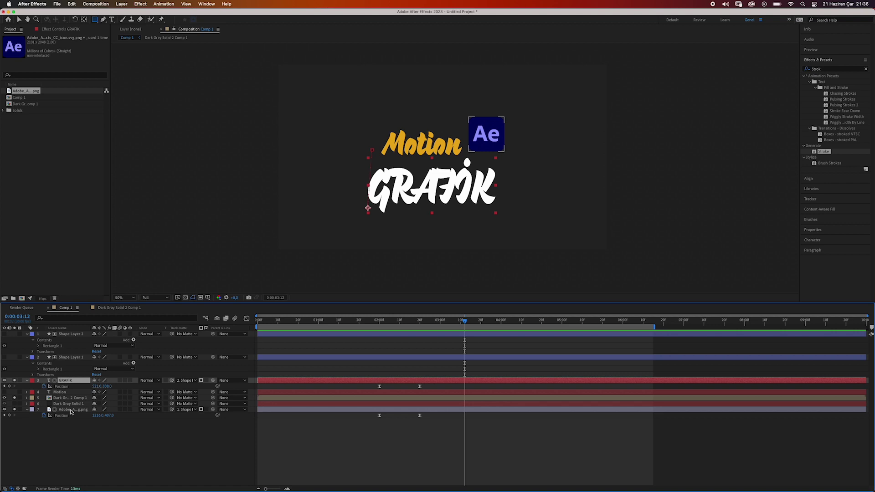
pyautogui.keyDown('shift'); pyautogui.click(70, 412); pyautogui.keyUp('shift')
pyautogui.click(78, 435)
pyautogui.click(70, 382)
pyautogui.click(10, 386)
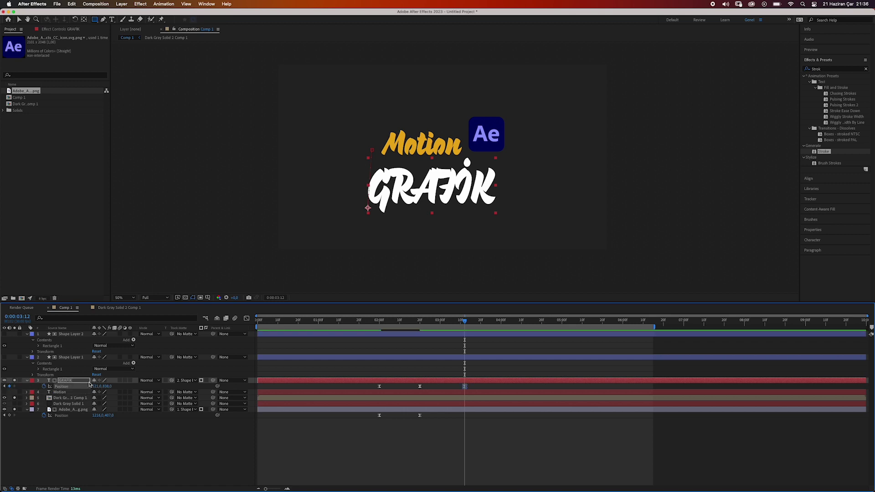
pyautogui.moveTo(465, 325)
pyautogui.mouseDown()
pyautogui.moveTo(528, 329)
pyautogui.moveTo(497, 328)
pyautogui.mouseUp()
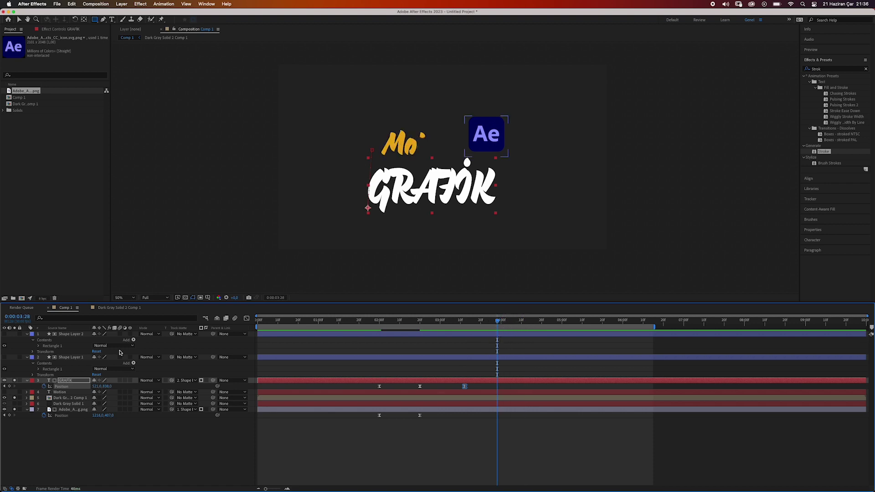
pyautogui.moveTo(109, 388); pyautogui.dragTo(2, 384)
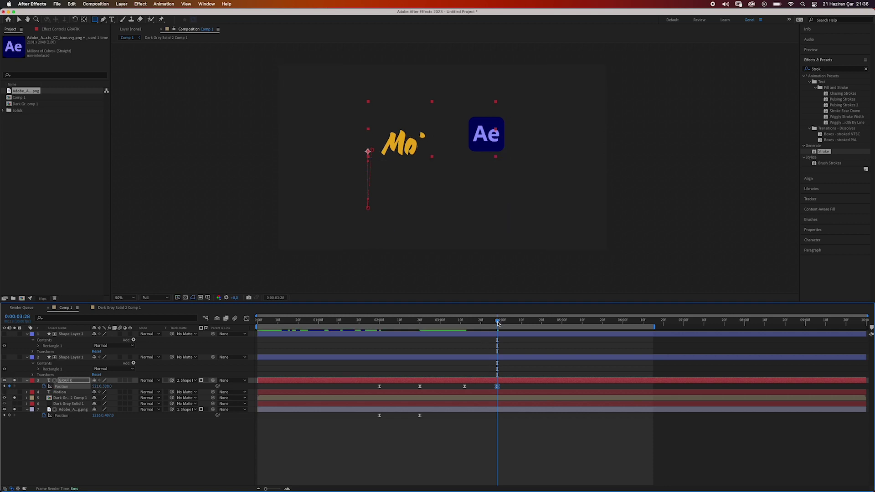
# Preview the GRAFIK exit, return to 3:12 and select the Ae logo layer
pyautogui.moveTo(498, 324); pyautogui.dragTo(454, 322)
pyautogui.press('space')
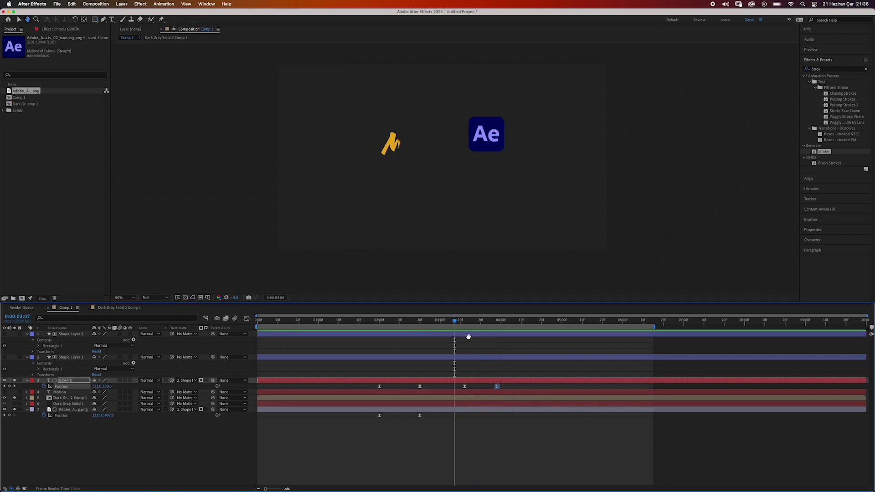
pyautogui.moveTo(518, 322); pyautogui.dragTo(465, 322)
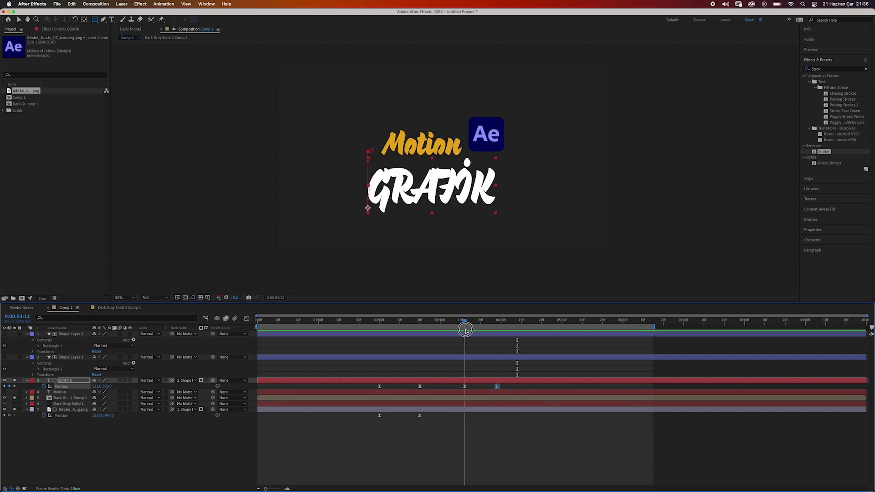
pyautogui.click(79, 409)
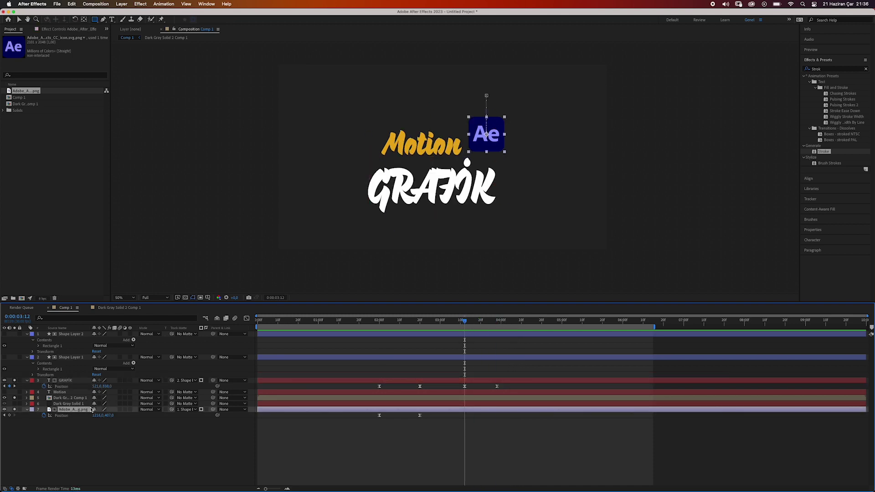
# Keyframe the Ae logo's Position at 3:12 and lift it to 1216,237 at 3:28
pyautogui.click(10, 418)
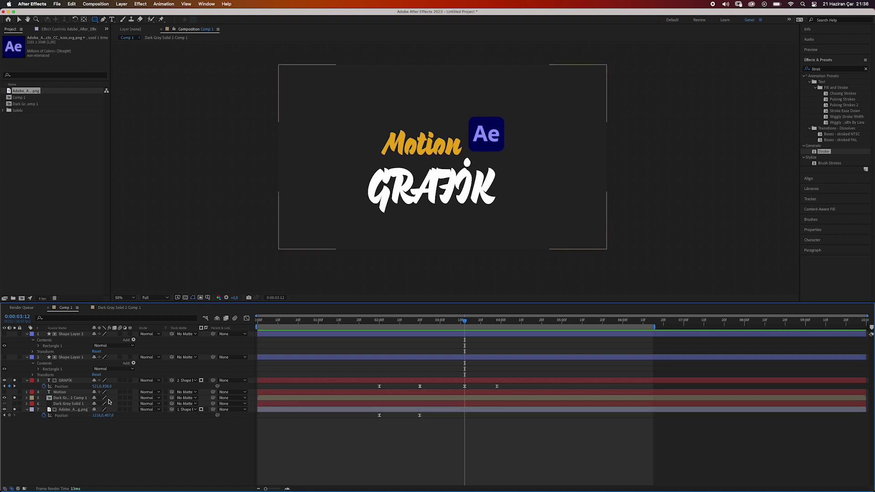
pyautogui.click(9, 416)
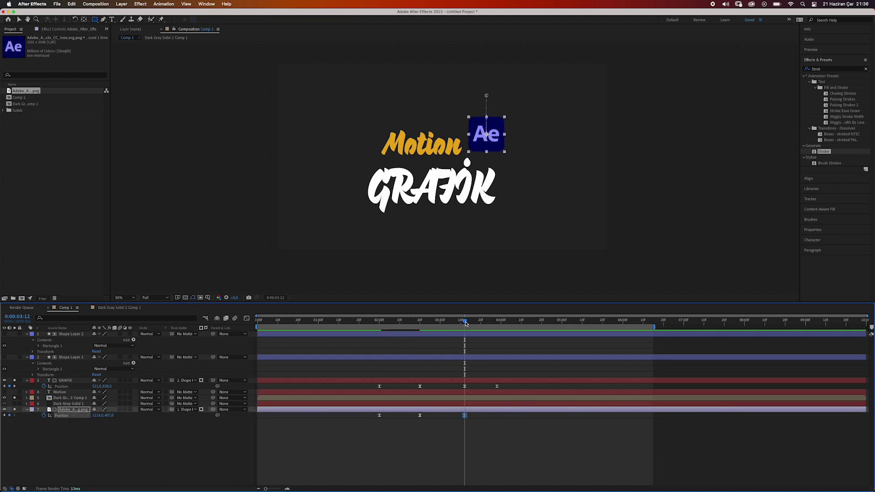
pyautogui.moveTo(465, 323); pyautogui.dragTo(497, 323)
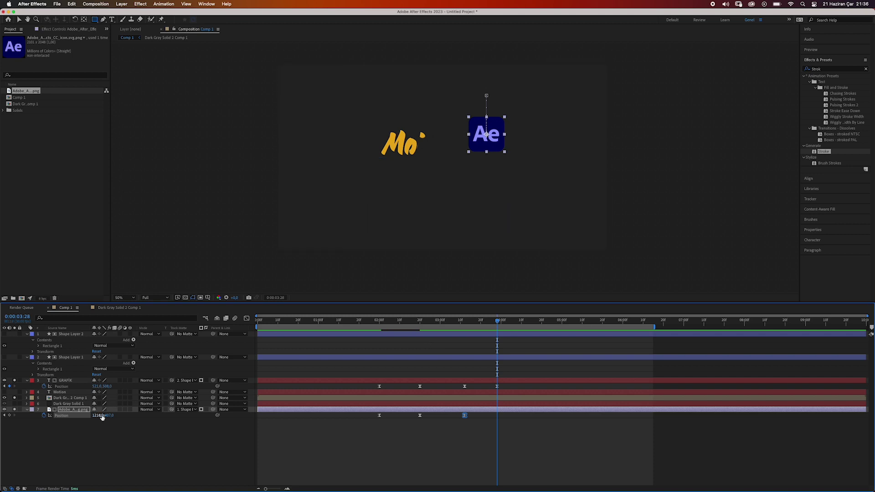
pyautogui.moveTo(114, 415); pyautogui.dragTo(35, 428)
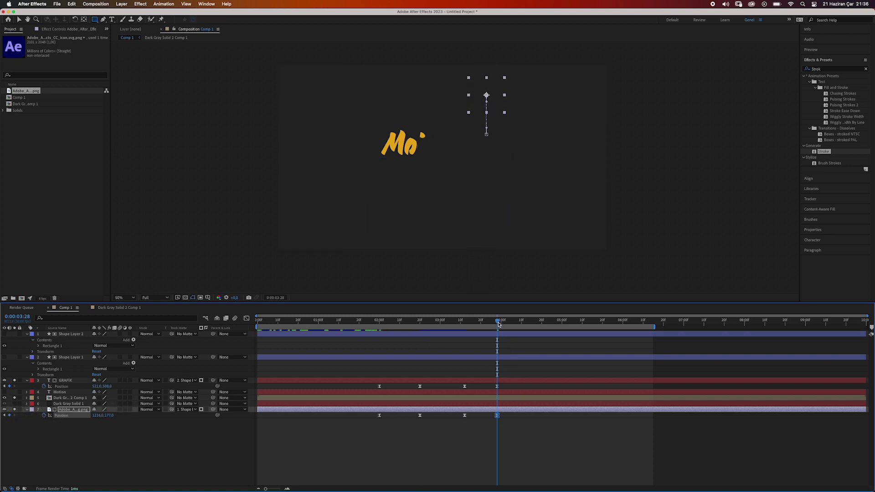
# Preview the logo exit and recheck it around 3:22
pyautogui.moveTo(499, 324); pyautogui.dragTo(371, 323)
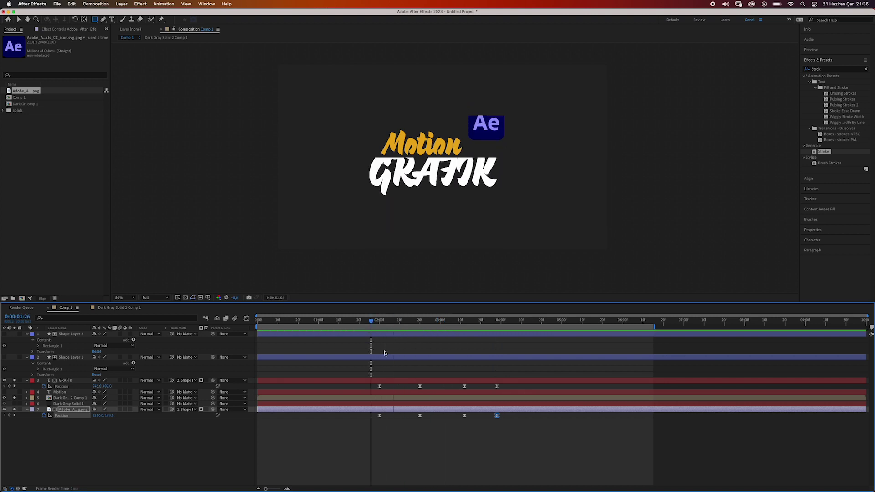
pyautogui.click(538, 321)
pyautogui.moveTo(536, 324)
pyautogui.mouseDown()
pyautogui.moveTo(411, 333)
pyautogui.moveTo(485, 332)
pyautogui.mouseUp()
pyautogui.click(176, 444)
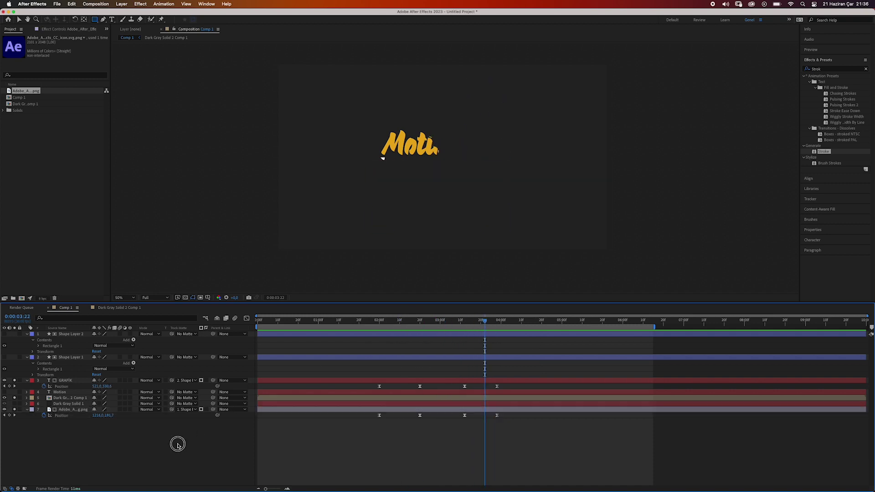
pyautogui.click(58, 195)
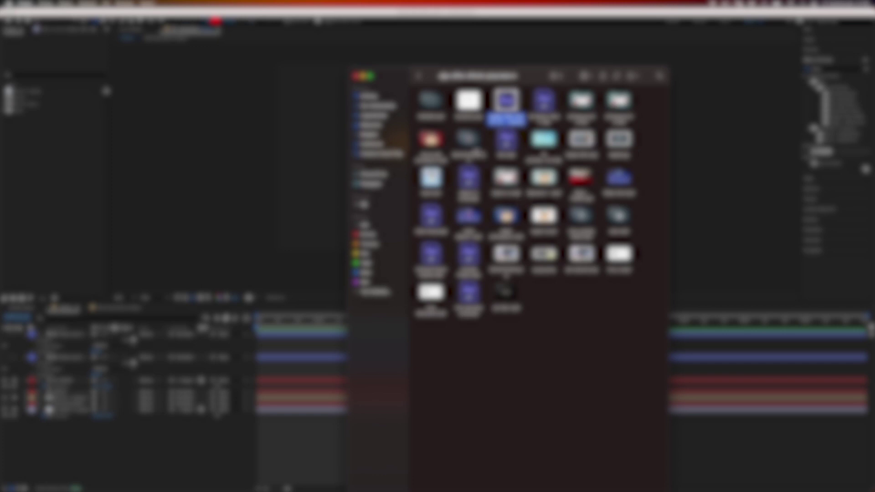
# Locate the texture folder in Finder and drag Scratch.jpg into the Project panel
pyautogui.click(368, 126)
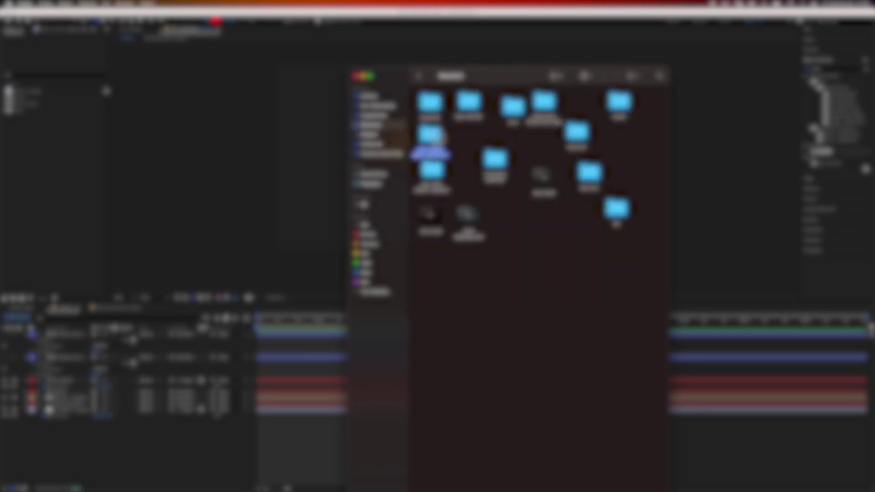
pyautogui.doubleClick(430, 136)
pyautogui.click(586, 107)
pyautogui.doubleClick(588, 104)
pyautogui.moveTo(506, 101)
pyautogui.mouseDown()
pyautogui.moveTo(84, 159)
pyautogui.moveTo(84, 170)
pyautogui.mouseUp()
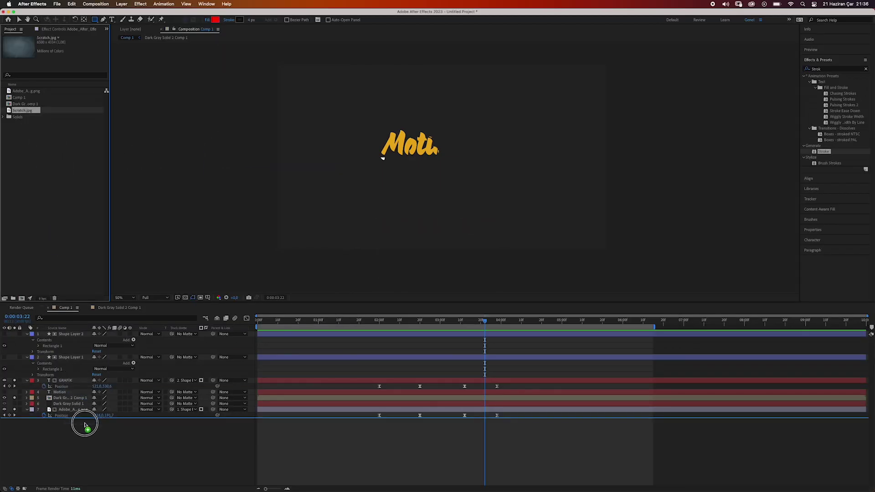
# Add Scratch.jpg as the bottom layer of Comp 1 at 20% opacity
pyautogui.moveTo(27, 112); pyautogui.dragTo(91, 420)
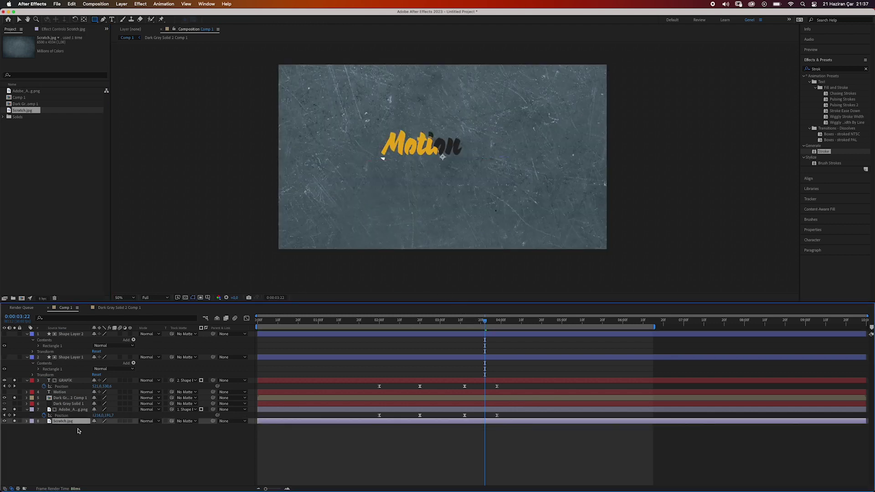
pyautogui.moveTo(96, 430); pyautogui.dragTo(71, 434)
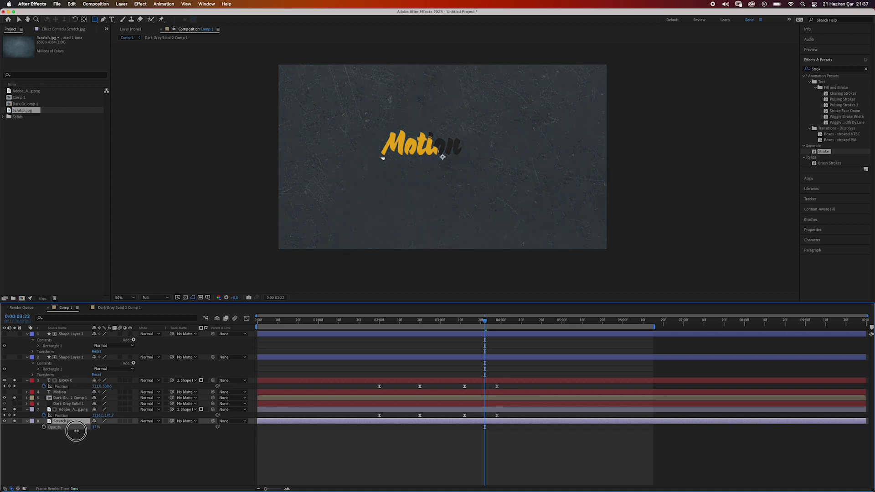
pyautogui.press('Return')
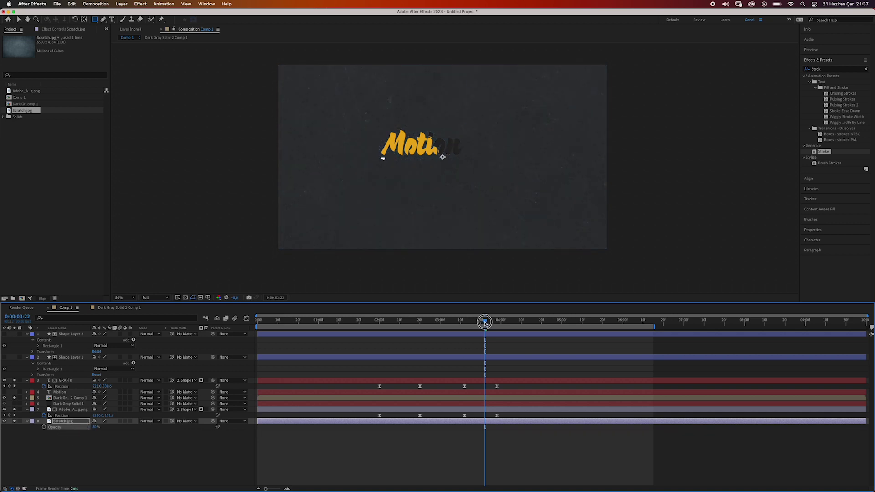
# Zoom the viewer to 25% at the start and enable motion blur for GRAFIK and Motion
pyautogui.moveTo(484, 322); pyautogui.dragTo(250, 323)
pyautogui.press(',')
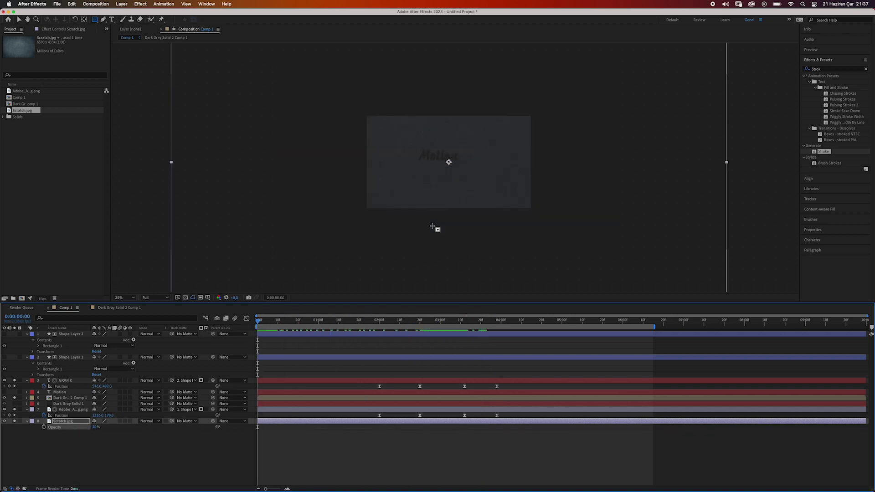
pyautogui.click(120, 380)
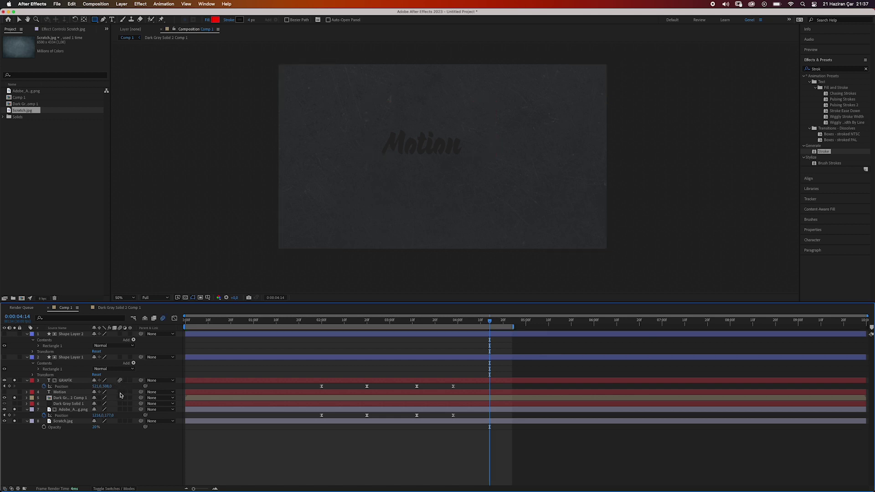
pyautogui.click(120, 392)
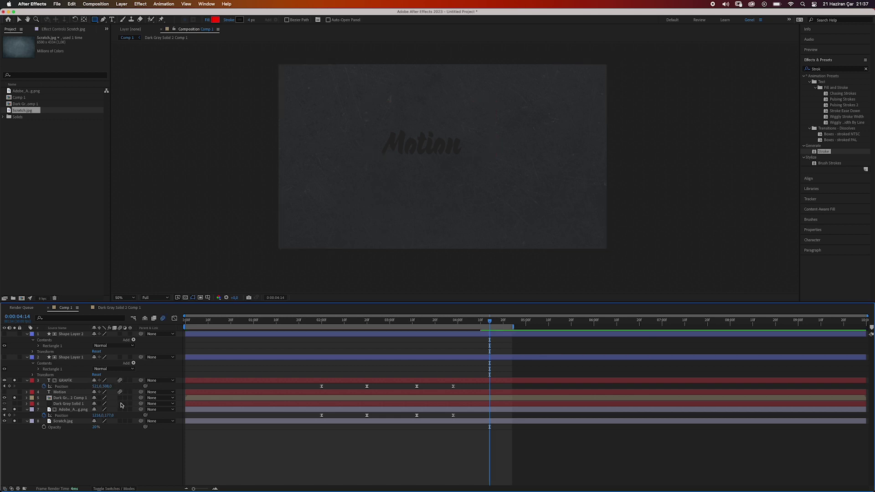